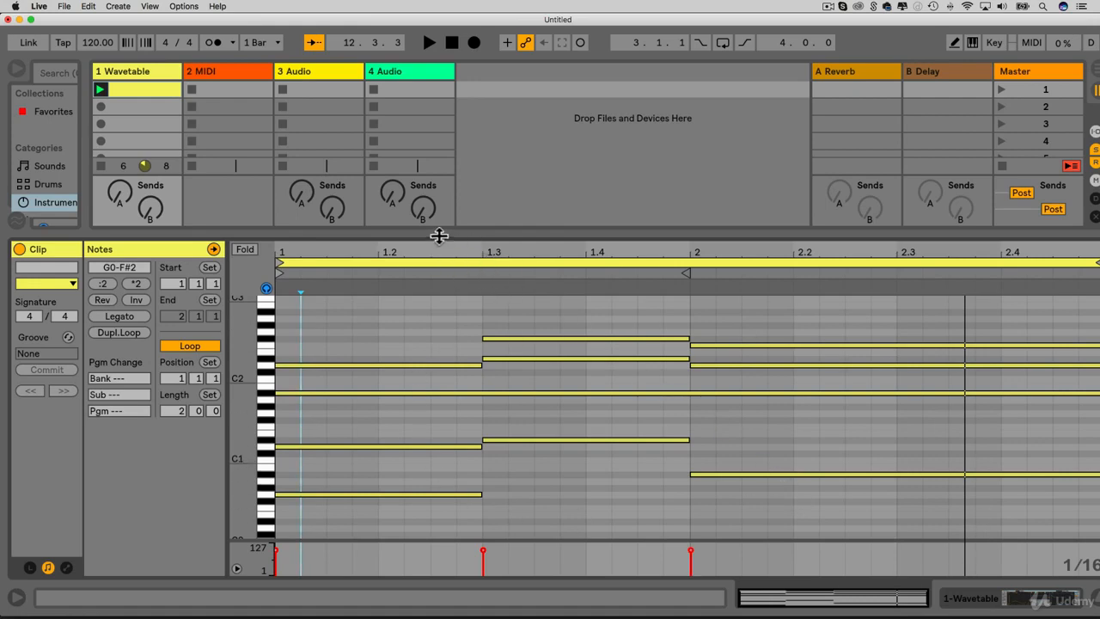
- Enlarge the session mixer, show track 1's Wavetable device and view its two oscillators, ending on oscillator 1
drag(437, 232, 418, 528)
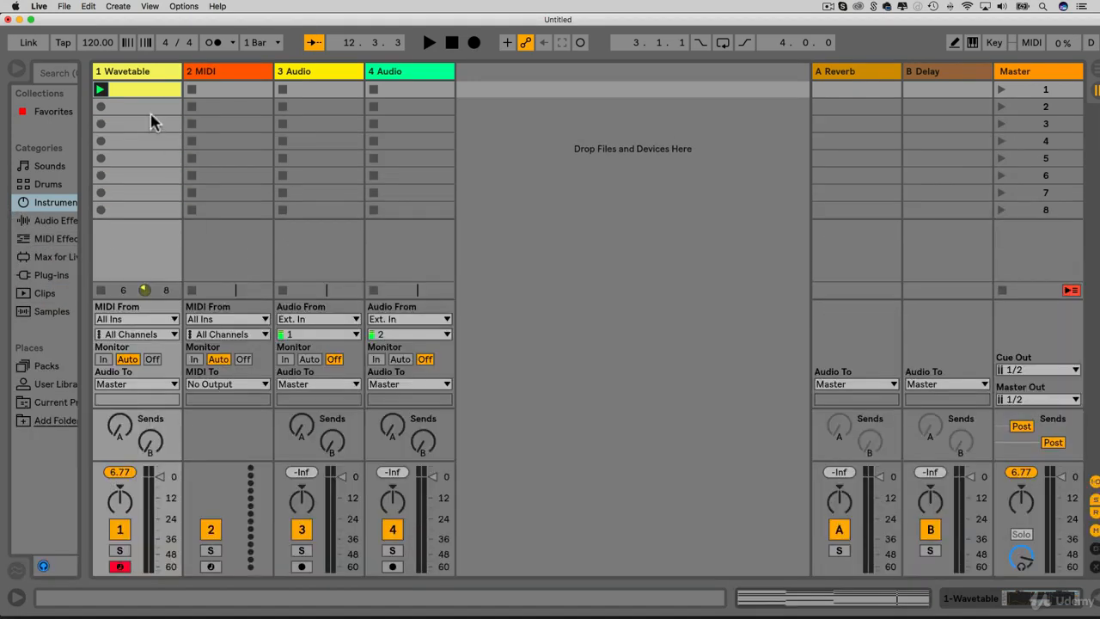
double_click(155, 74)
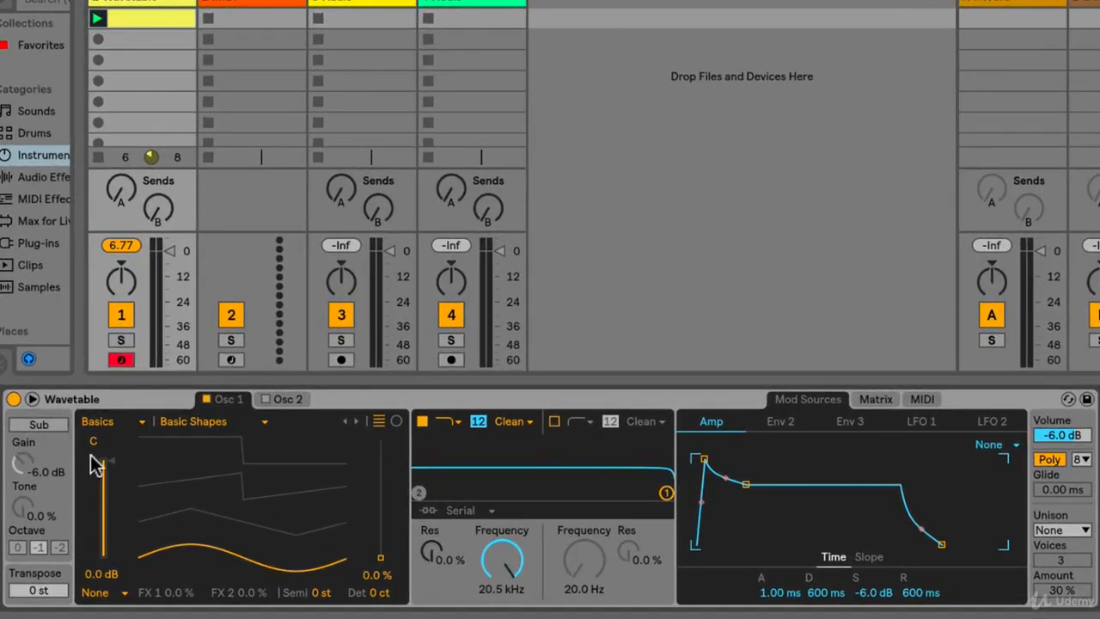
click(269, 397)
click(225, 395)
- Examine Wavetable's LFO 1 and LFO 2 settings and its modulation matrix, returning to the modulation sources
click(921, 422)
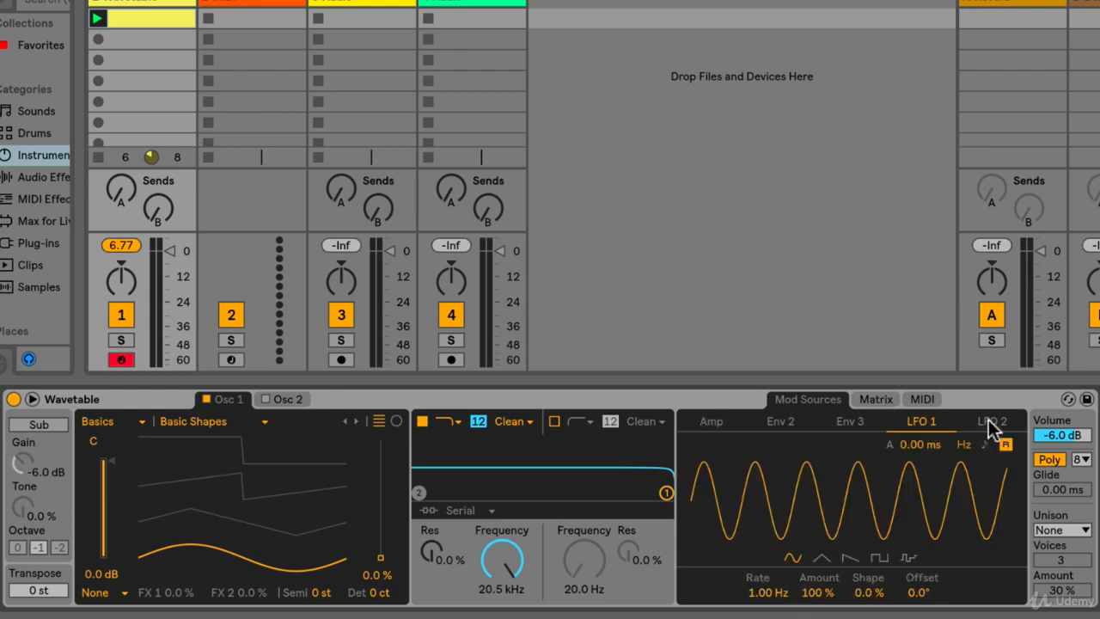
click(988, 419)
click(912, 423)
click(869, 401)
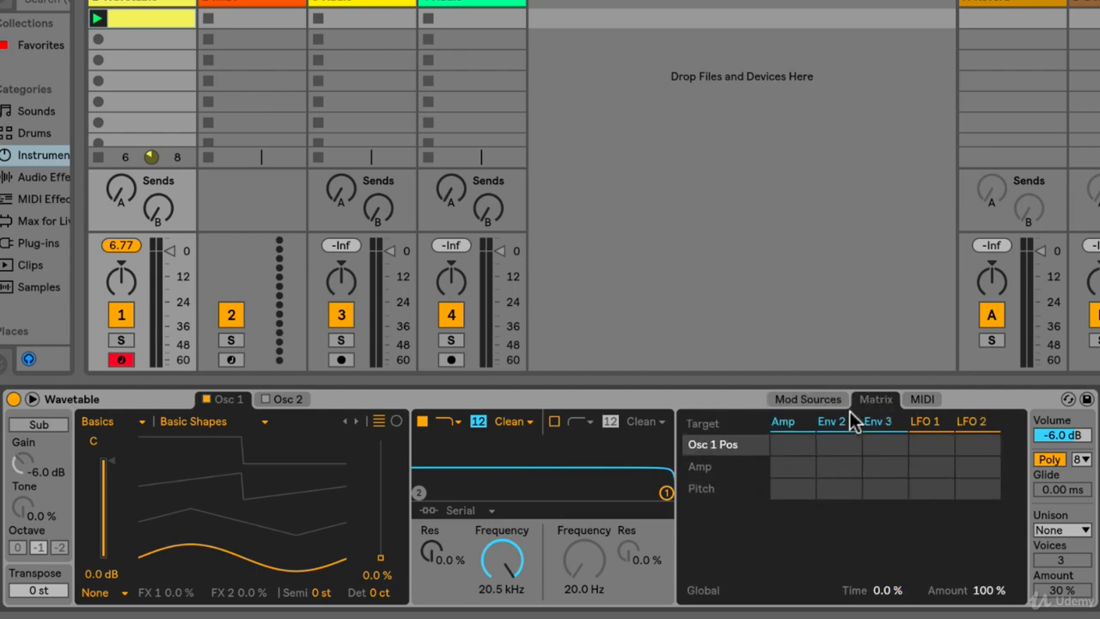
click(800, 397)
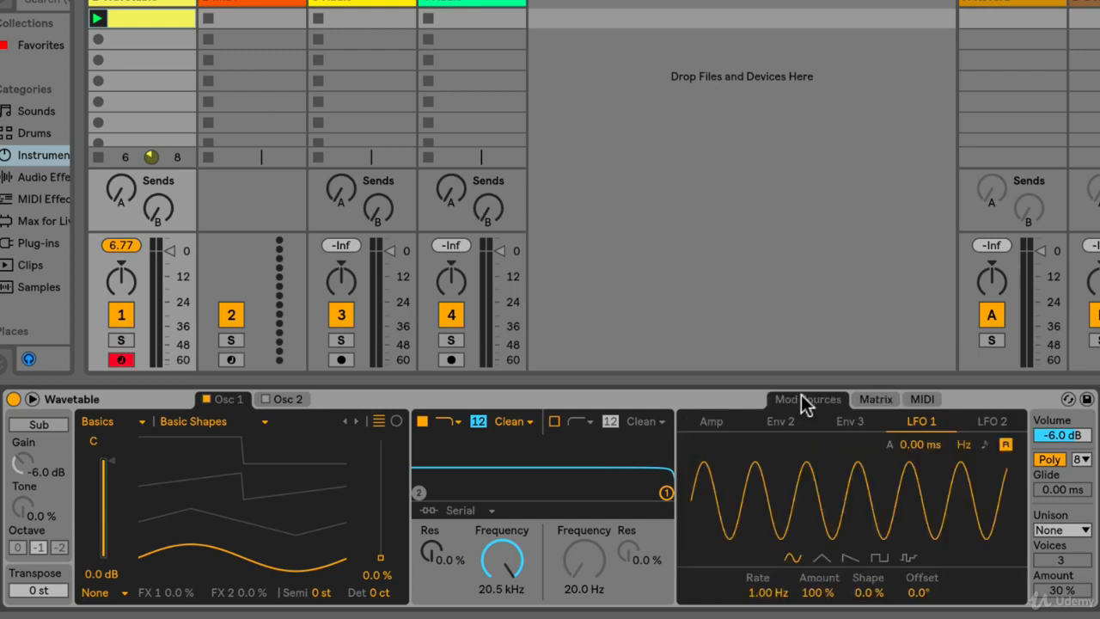
- Turn on the sub oscillator, comparing the sound with and without it, and set its octave to 0
click(37, 425)
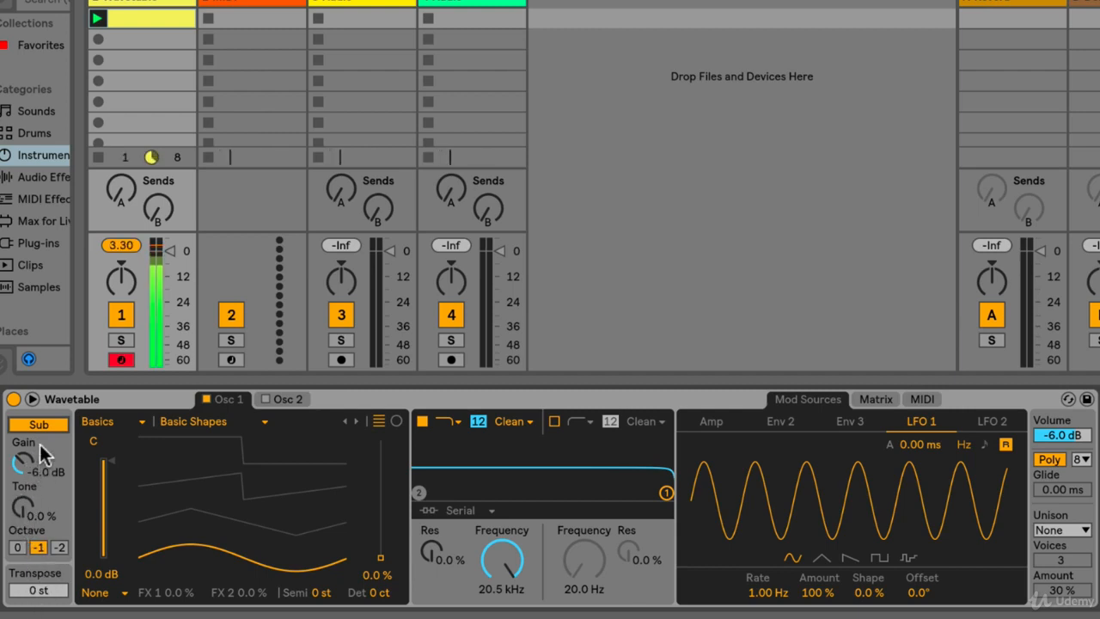
click(38, 423)
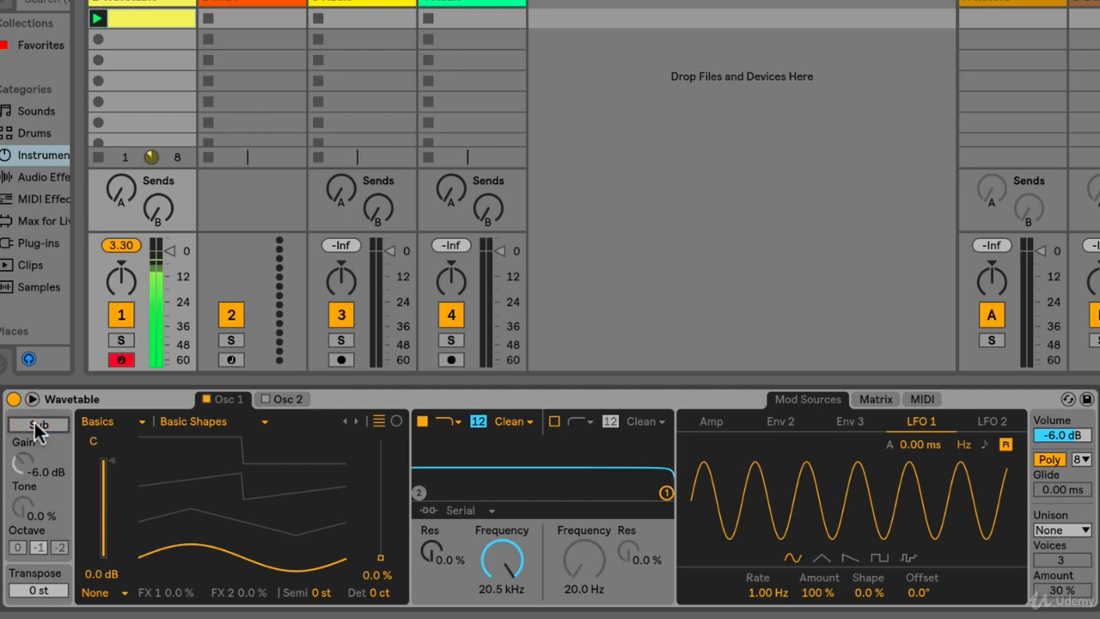
click(38, 424)
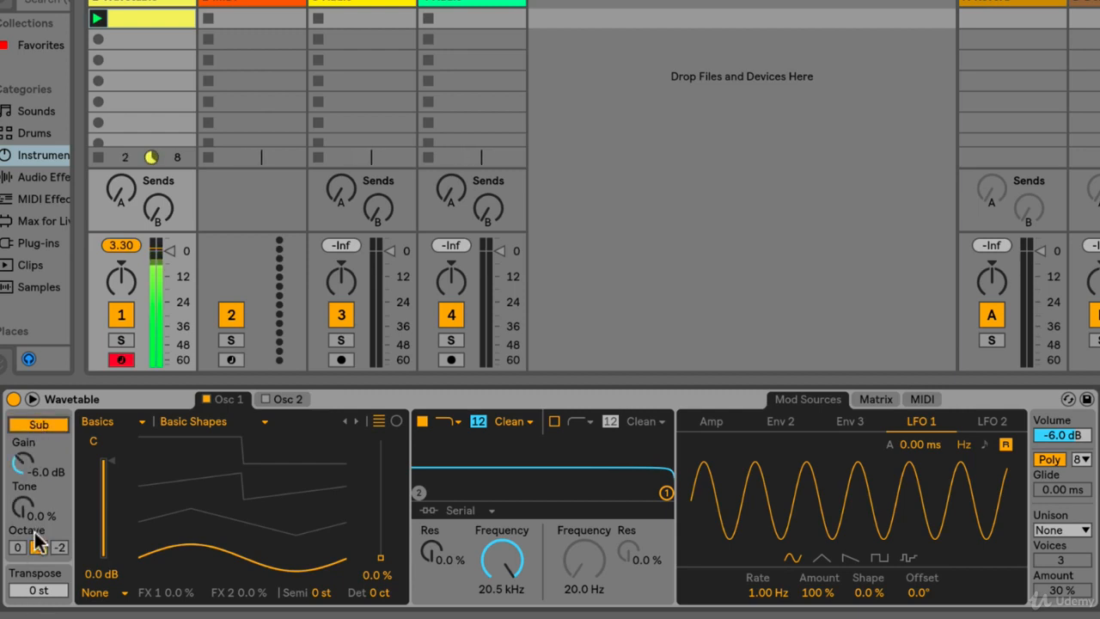
click(58, 547)
click(17, 547)
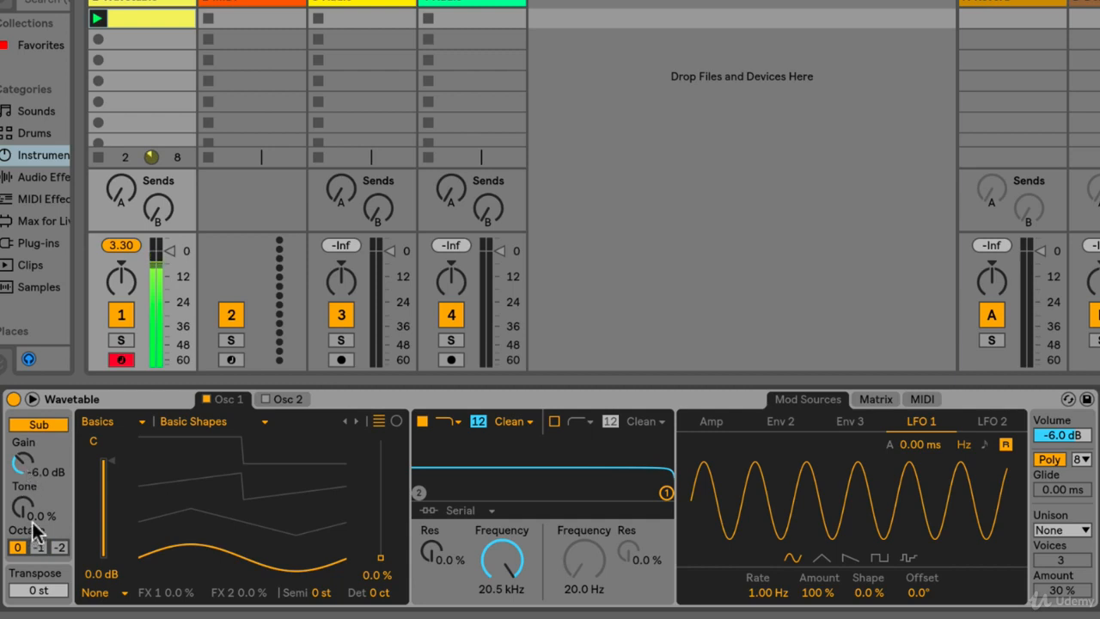
- Set the sub oscillator's tone to 90 % and its gain to -4.3 dB
mouse_move(32, 519)
mouse_down()
mouse_move(32, 487)
mouse_move(23, 530)
mouse_up()
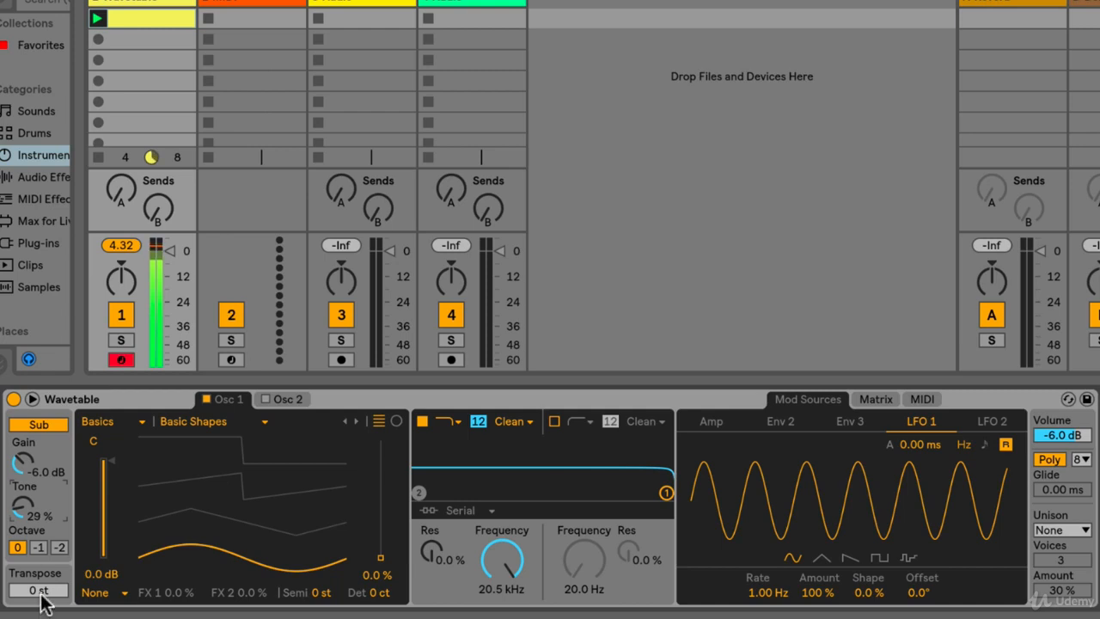
mouse_move(40, 592)
mouse_down()
mouse_move(40, 556)
mouse_move(39, 601)
mouse_up()
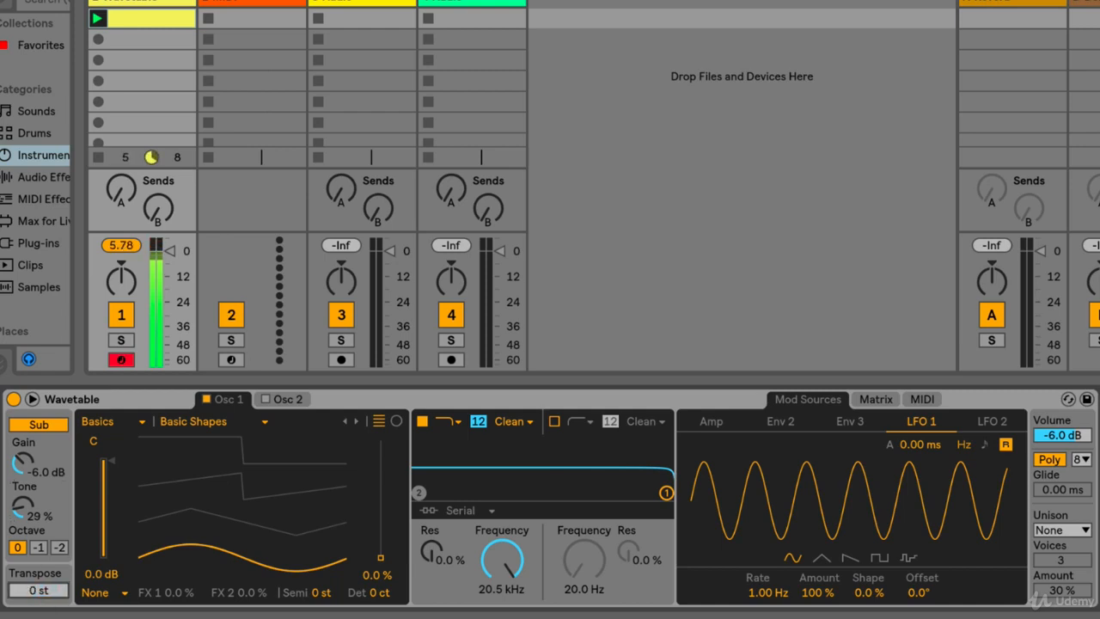
click(31, 426)
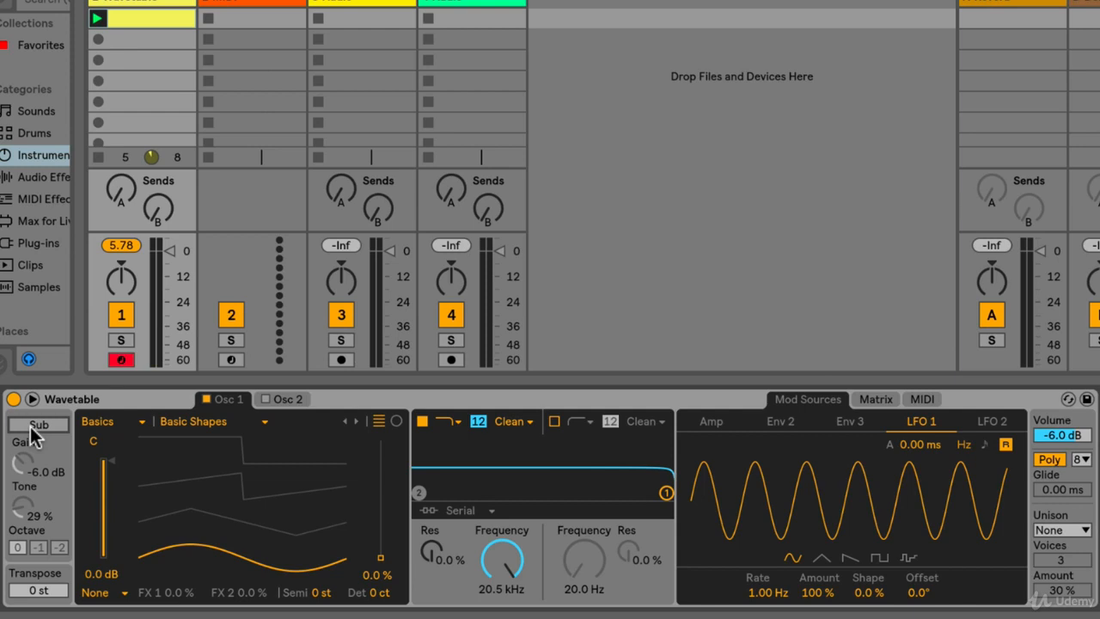
click(31, 426)
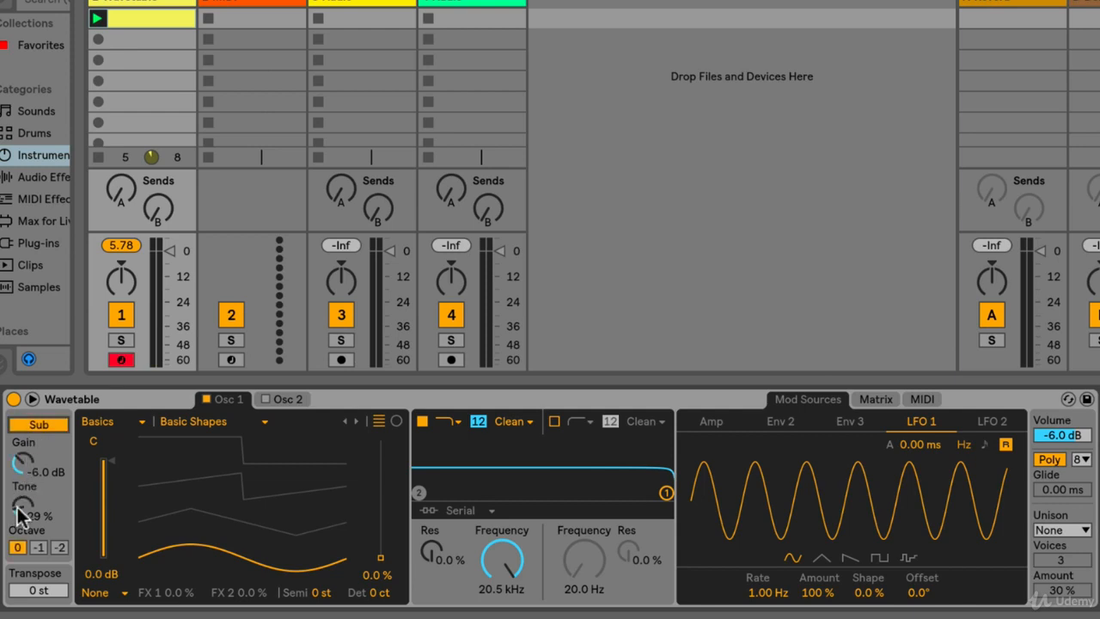
drag(19, 515, 19, 468)
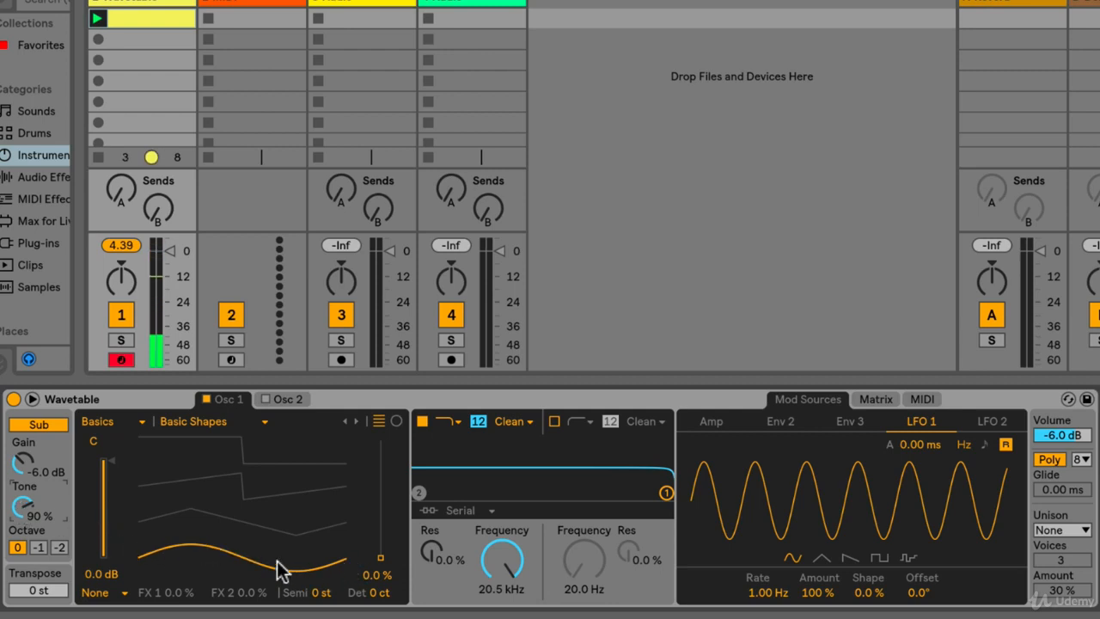
drag(22, 468, 21, 461)
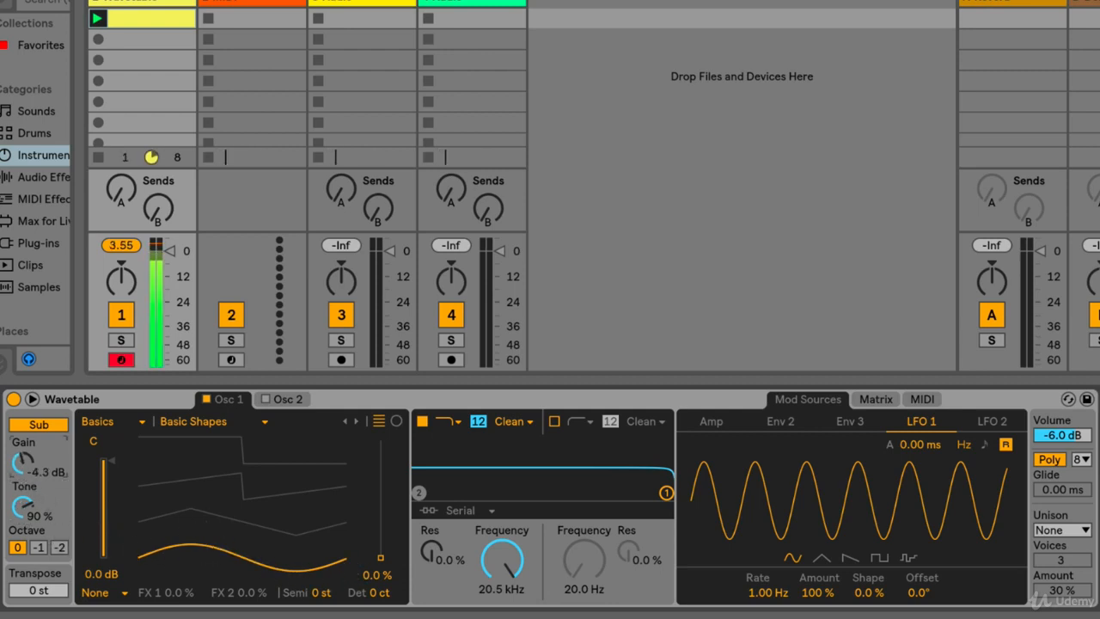
- Try oscillator 1's Basic Shapes position at 33 % and lower track 1's volume to slightly above the -12 dB mark
drag(380, 560, 381, 523)
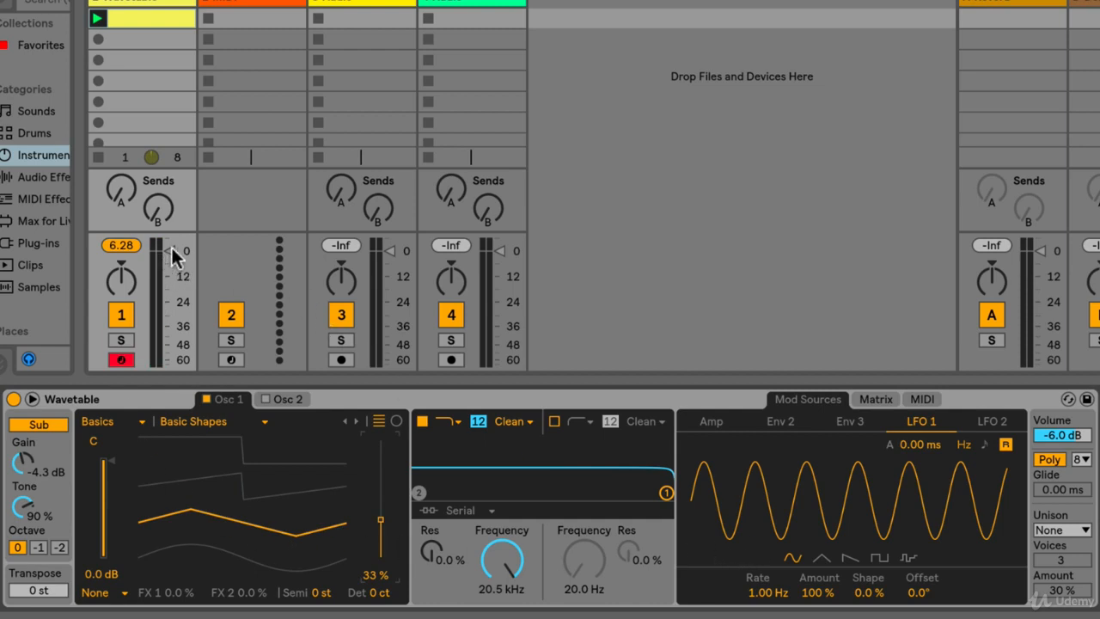
drag(170, 249, 170, 264)
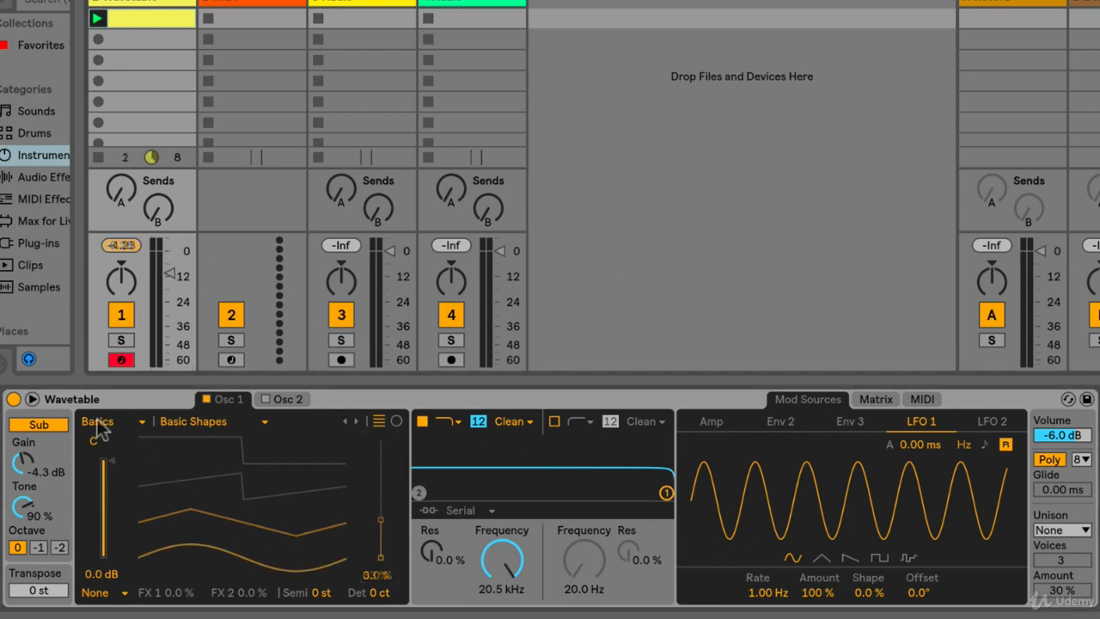
- Browse oscillator 1's wavetable categories and the wavetables available in Basics, keeping Basic Shapes
click(138, 421)
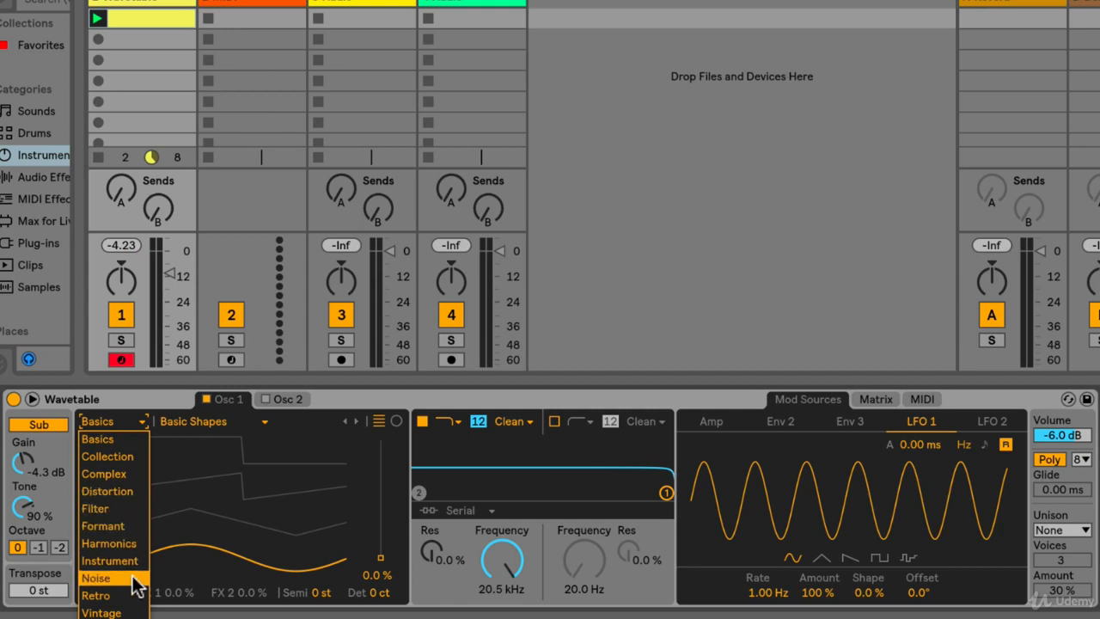
click(141, 436)
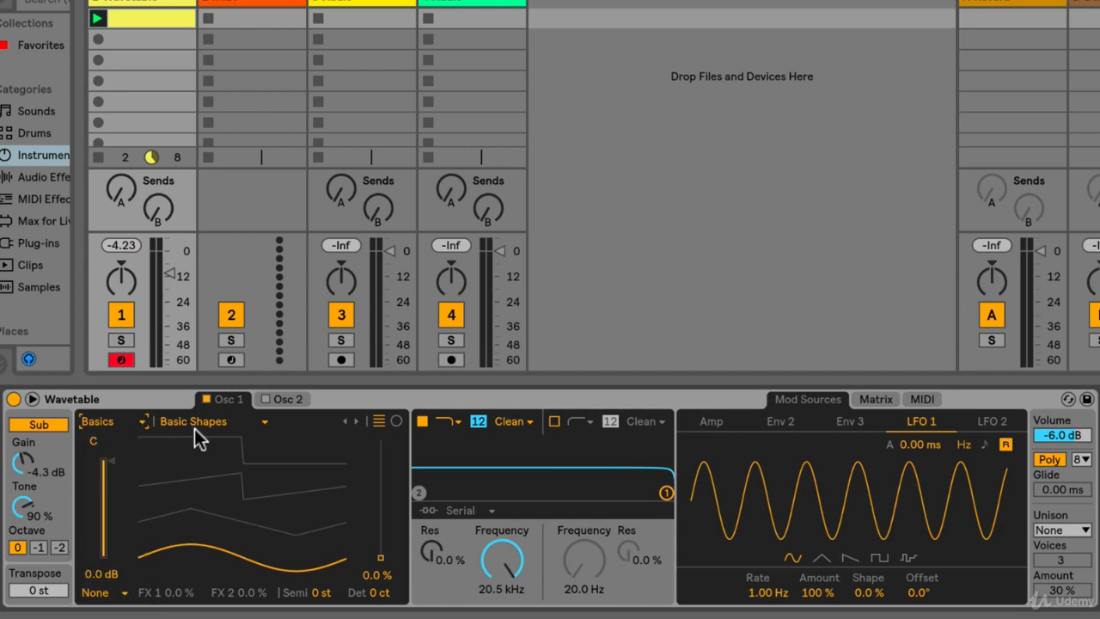
click(265, 422)
scroll(207, 298, down, 1)
scroll(208, 299, up, 1)
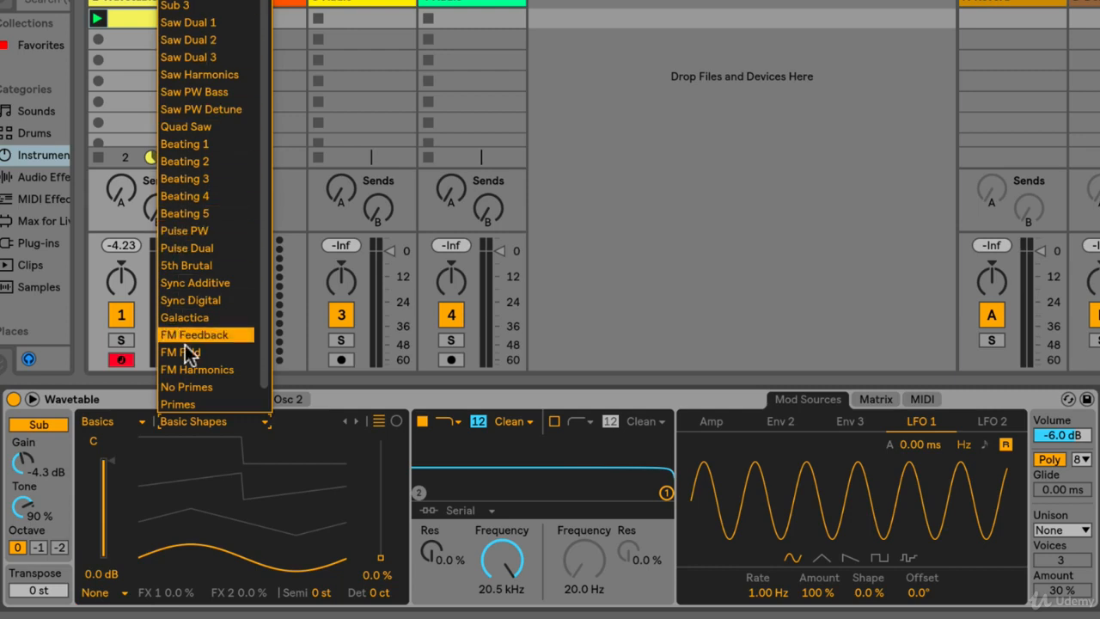
click(306, 424)
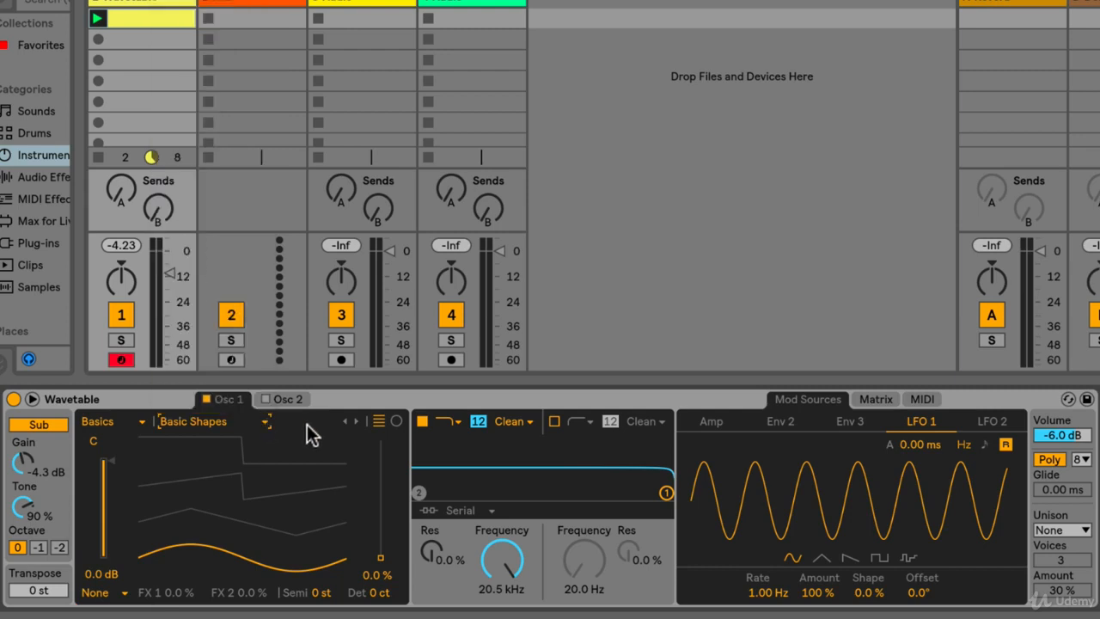
- Audition oscillator 1 with Harmonic Series and the Sub wavetables through Sub 3, setting the wavetable position to 73 %
click(356, 422)
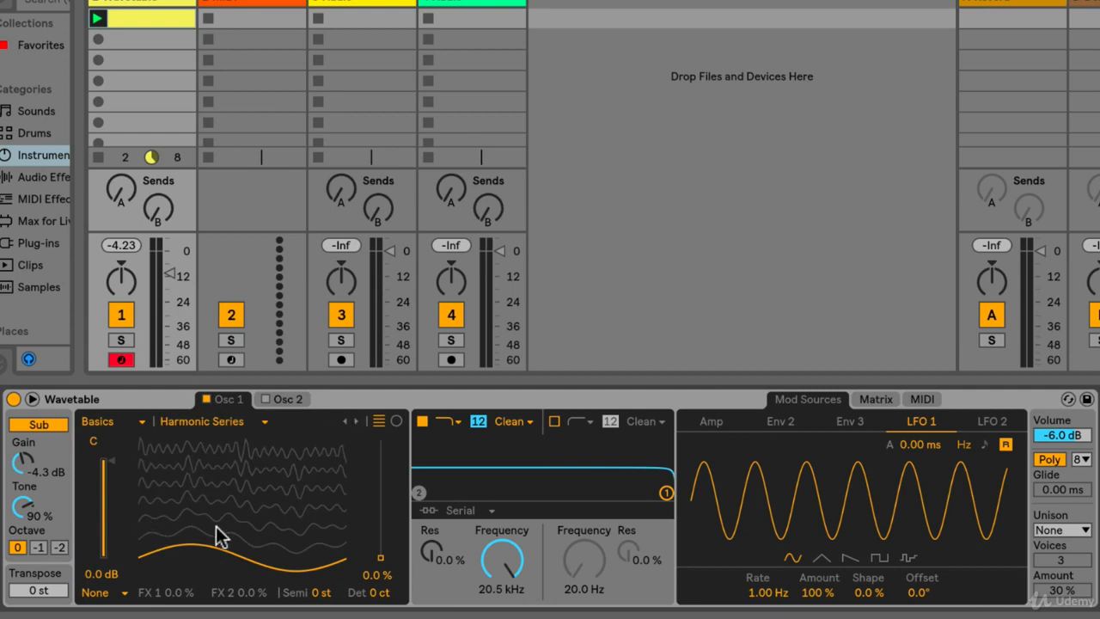
drag(381, 557, 381, 468)
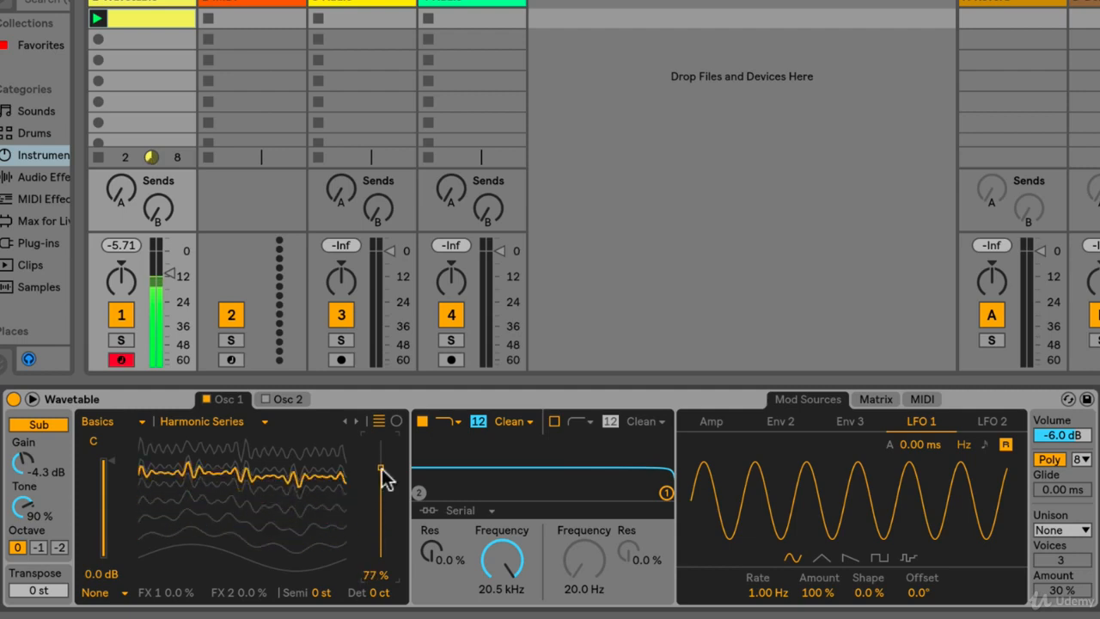
click(355, 421)
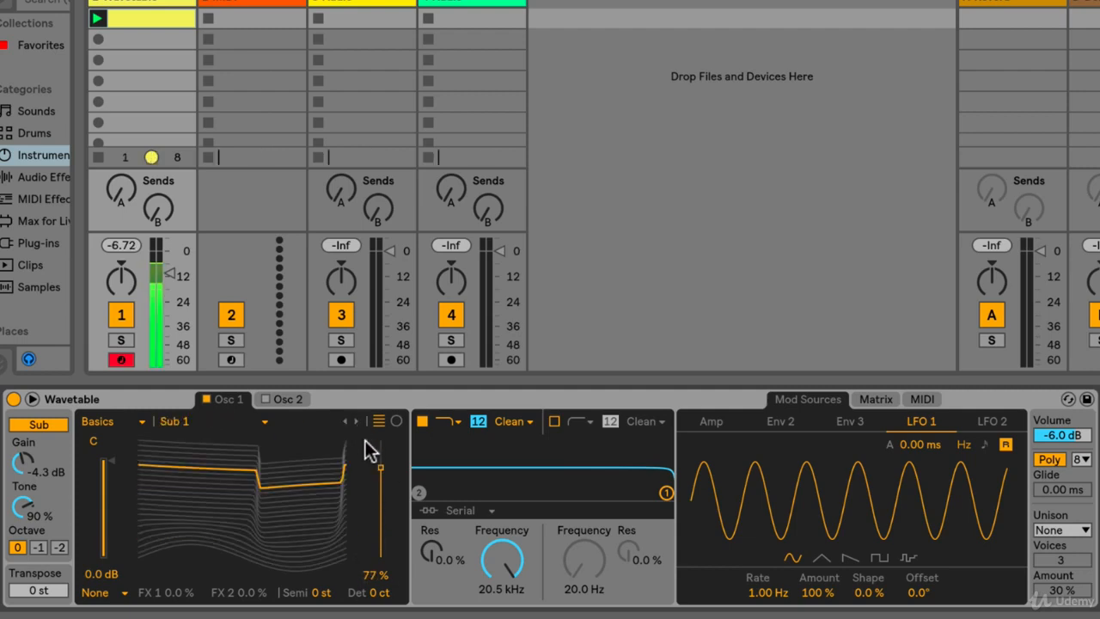
mouse_move(380, 471)
mouse_down()
mouse_move(380, 557)
mouse_move(380, 434)
mouse_move(381, 556)
mouse_move(381, 434)
mouse_move(381, 555)
mouse_move(381, 440)
mouse_move(381, 506)
mouse_move(381, 471)
mouse_up()
click(356, 422)
click(353, 422)
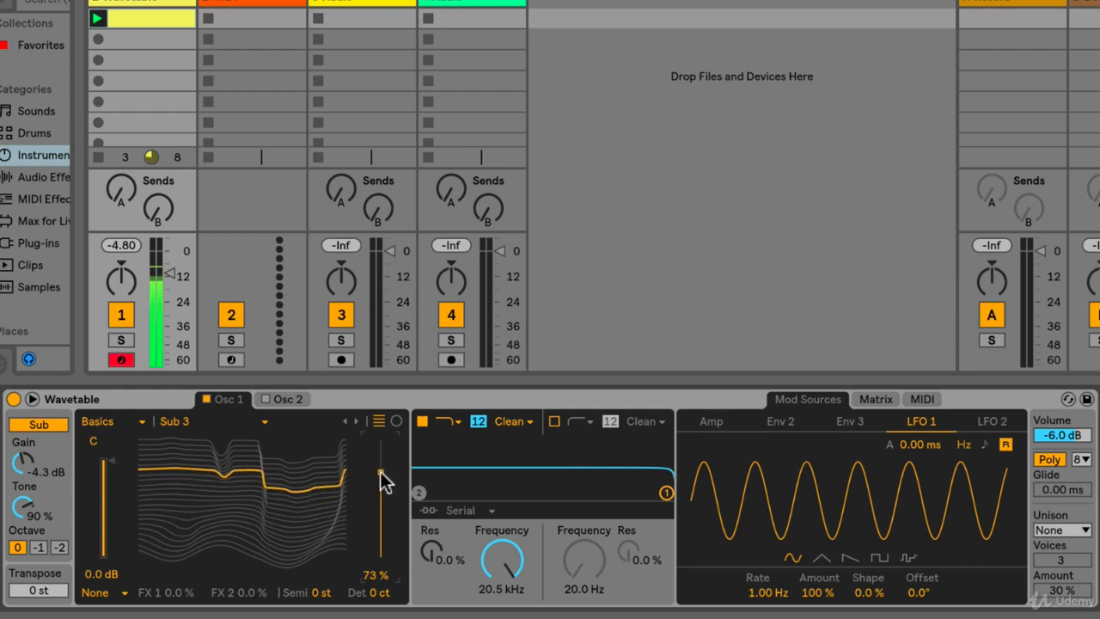
- Show oscillator 1's wavetable in the circular view and audition Saw Dual 1 and Saw Dual 2, ending at position 47 %
click(394, 421)
mouse_move(384, 475)
mouse_down()
mouse_move(384, 526)
mouse_move(381, 441)
mouse_move(381, 554)
mouse_move(380, 463)
mouse_up()
click(354, 420)
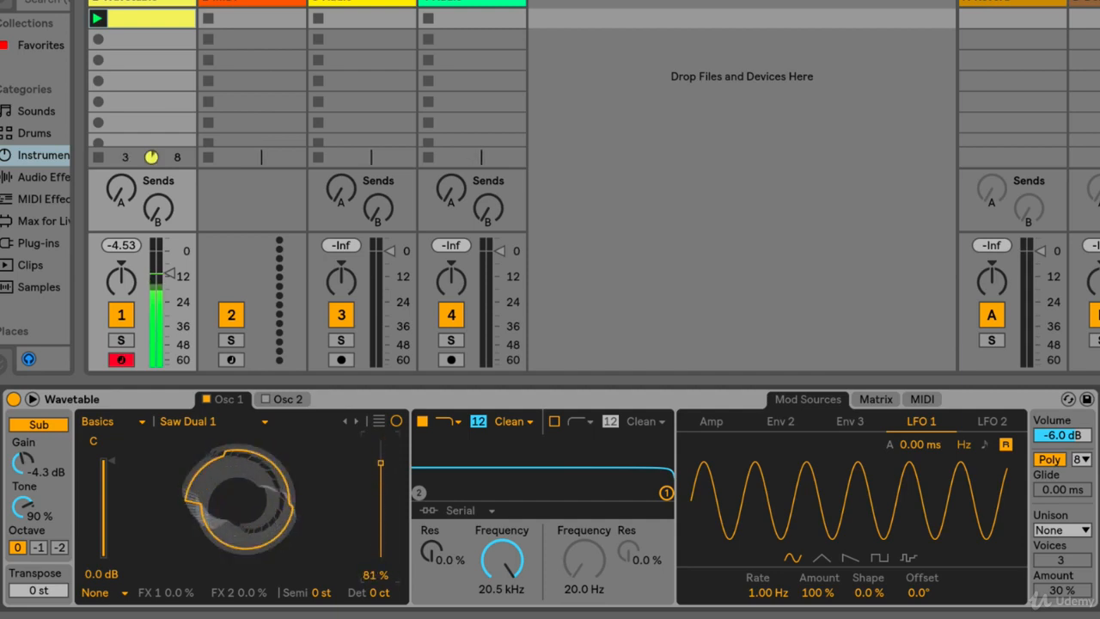
click(356, 420)
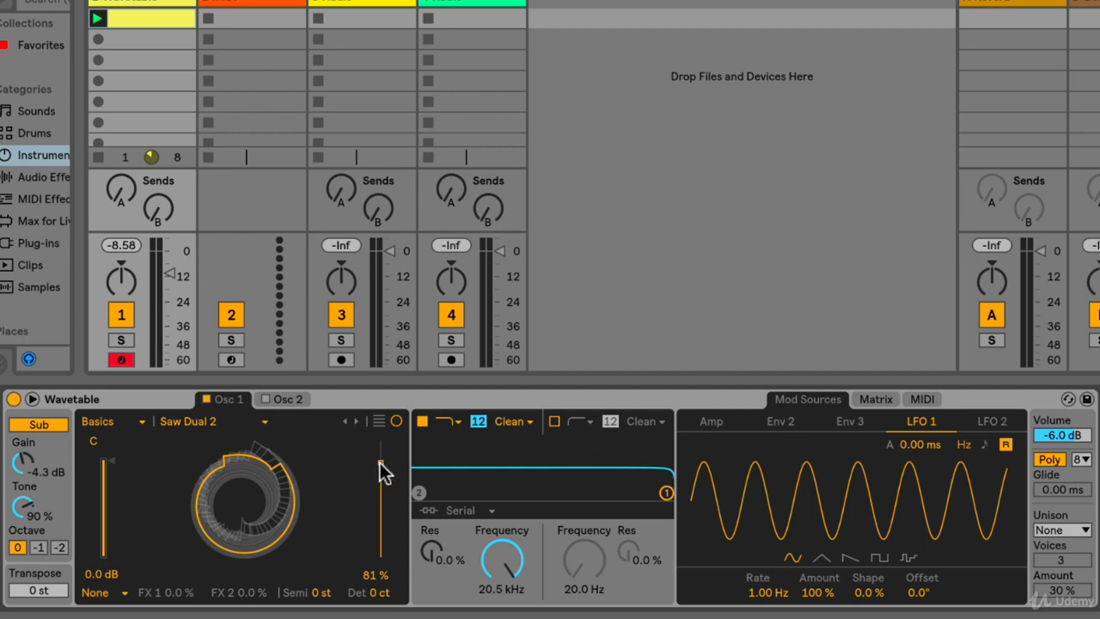
drag(381, 464, 380, 503)
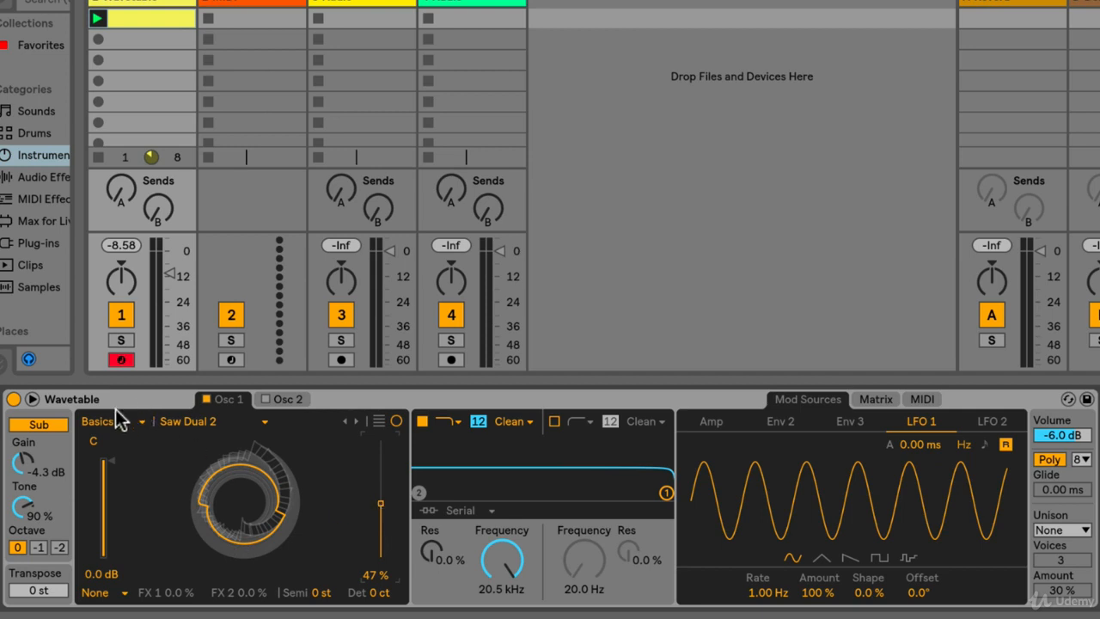
- Switch oscillator 1 to the Retro wavetable category and choose Sweep Saw 1
click(134, 419)
click(134, 419)
click(218, 420)
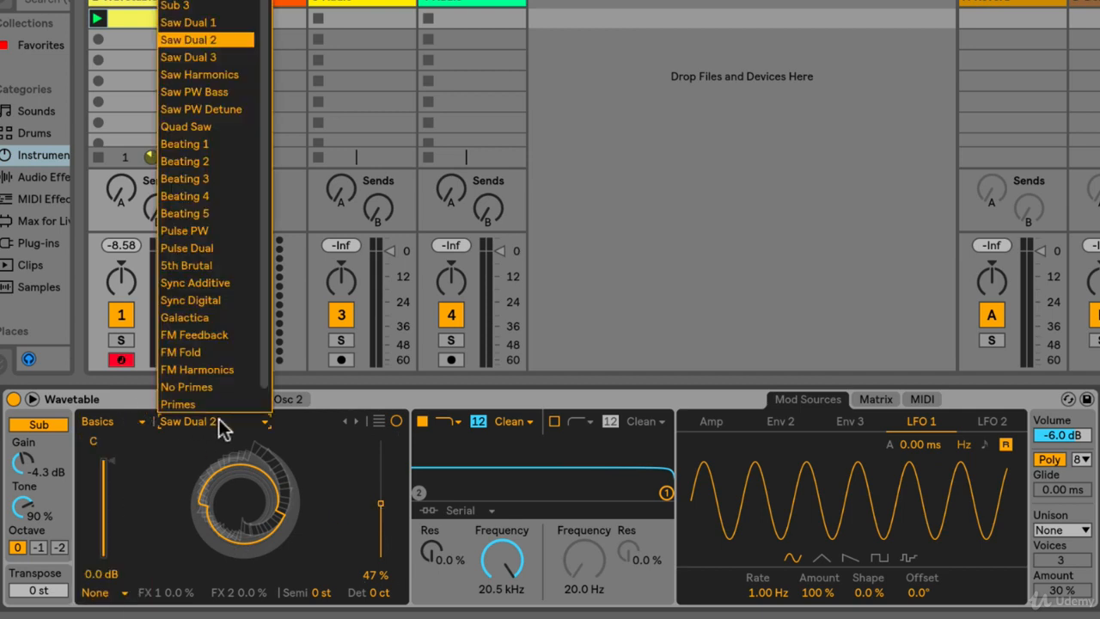
click(132, 424)
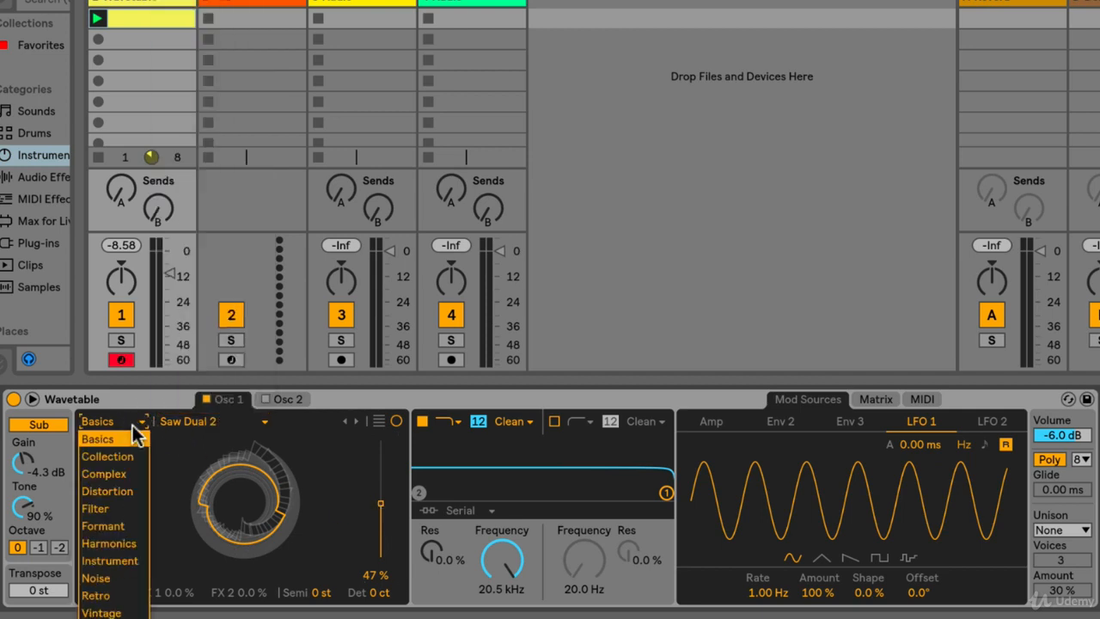
click(101, 595)
click(269, 420)
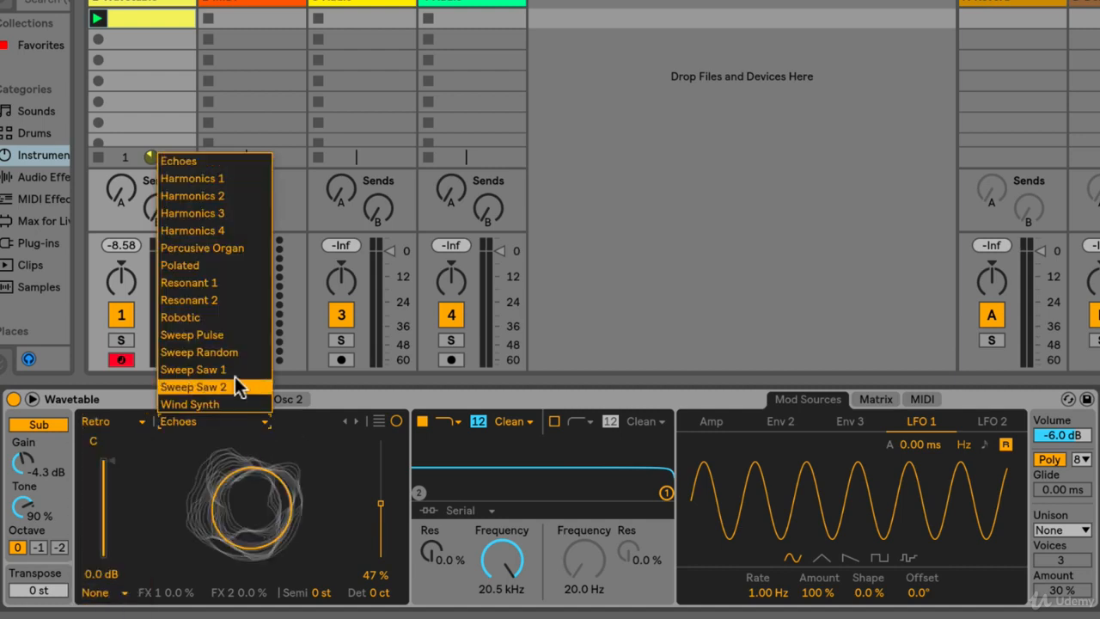
click(232, 372)
- Change oscillator 1 to the Wind Synth wavetable in the line view and set its position to 65 %
drag(369, 515, 375, 475)
click(355, 420)
click(355, 420)
click(378, 421)
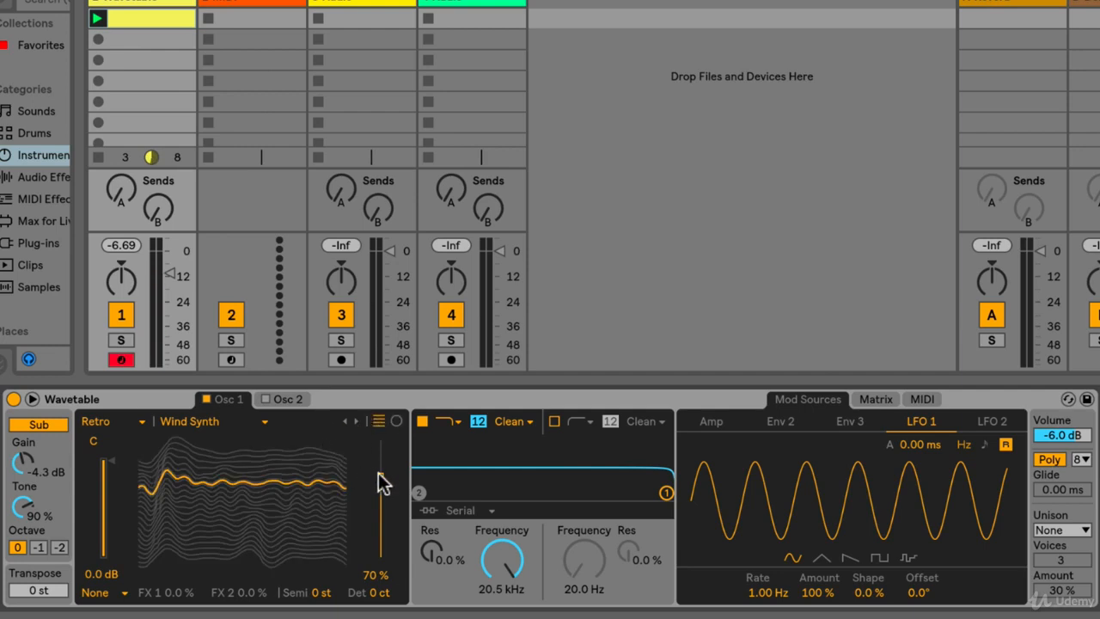
mouse_move(378, 473)
mouse_down()
mouse_move(378, 550)
mouse_move(378, 483)
mouse_up()
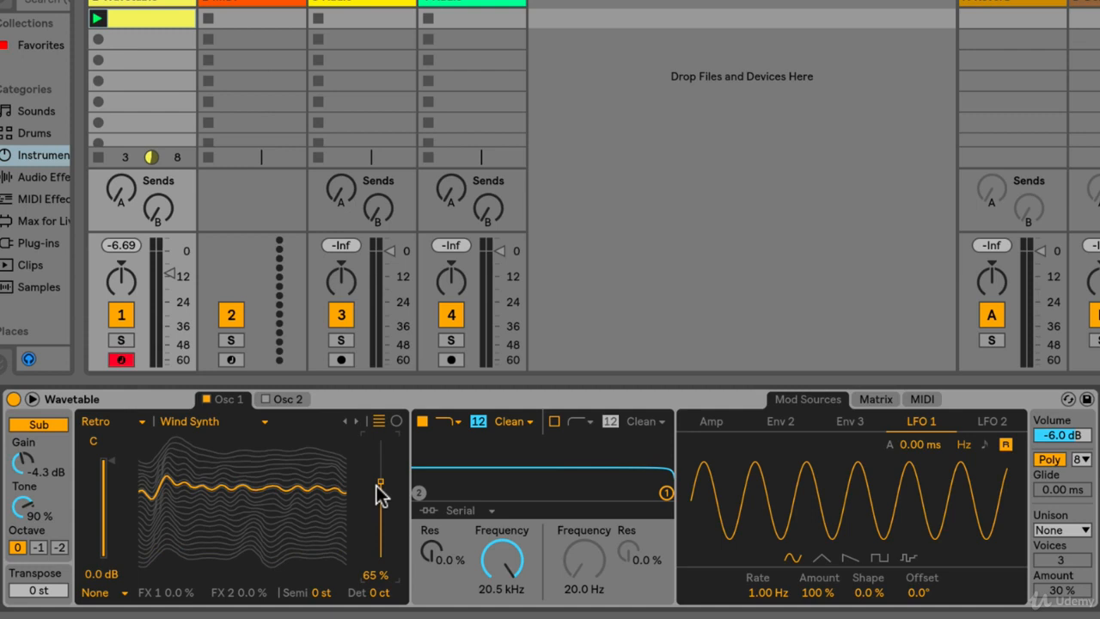
- Set filter 1's frequency to 137 Hz and resonance to 37 %, and switch the filter off
drag(503, 556, 503, 597)
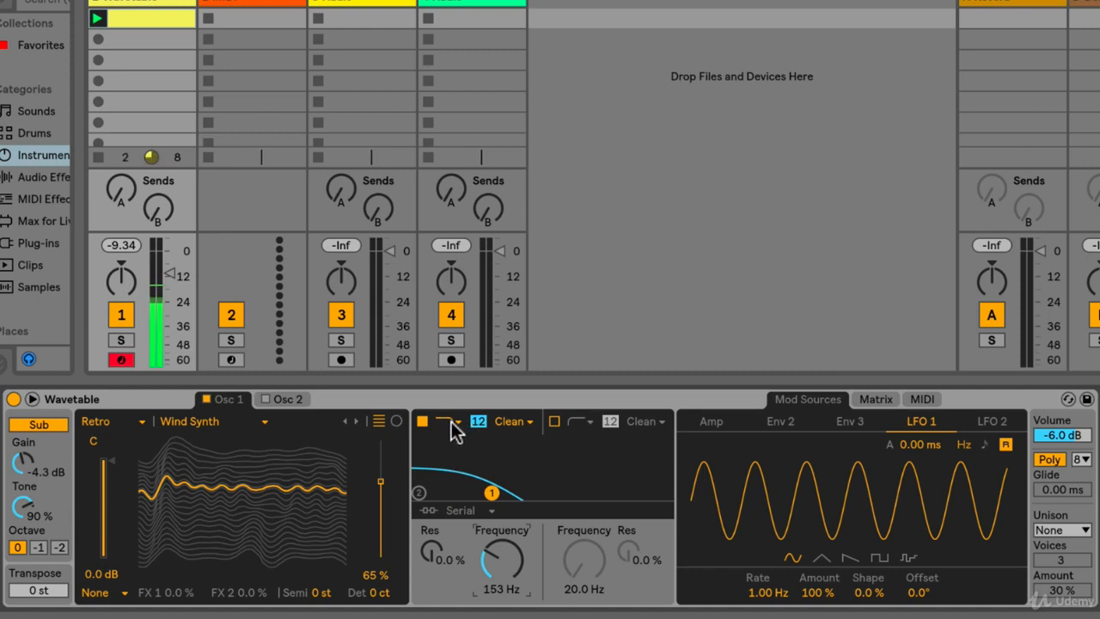
drag(494, 563, 429, 503)
mouse_move(508, 577)
mouse_down()
mouse_move(508, 560)
mouse_move(509, 593)
mouse_up()
drag(442, 552, 441, 570)
click(423, 421)
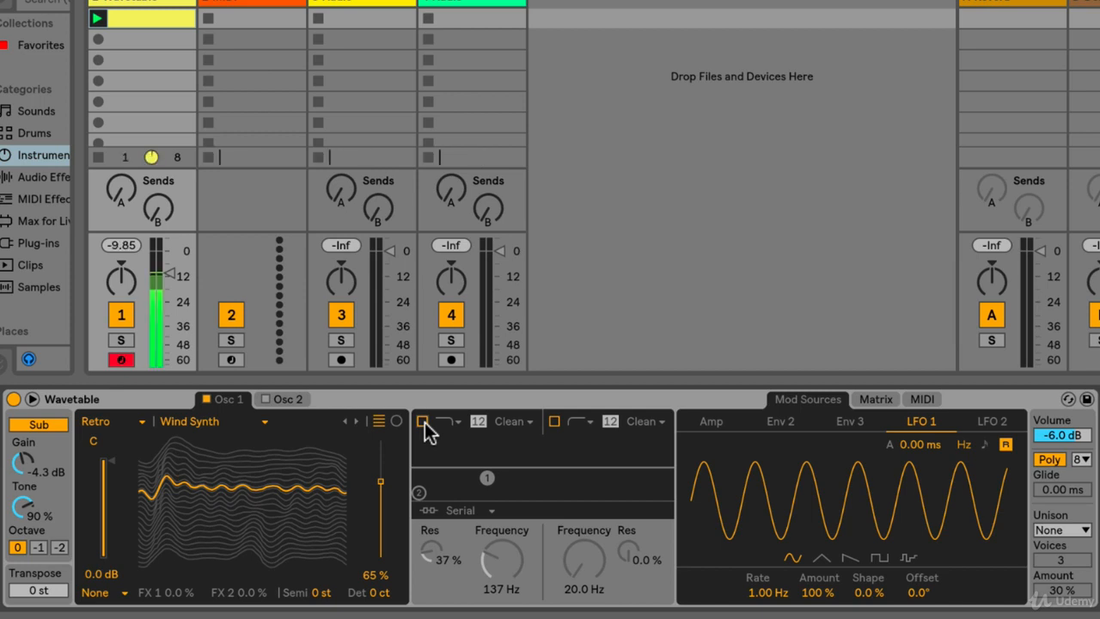
- Switch filter 1 on with frequency 1.11 kHz and resonance 60 %, and set oscillator 1's wavetable position to 20 %
click(423, 421)
drag(501, 558, 501, 520)
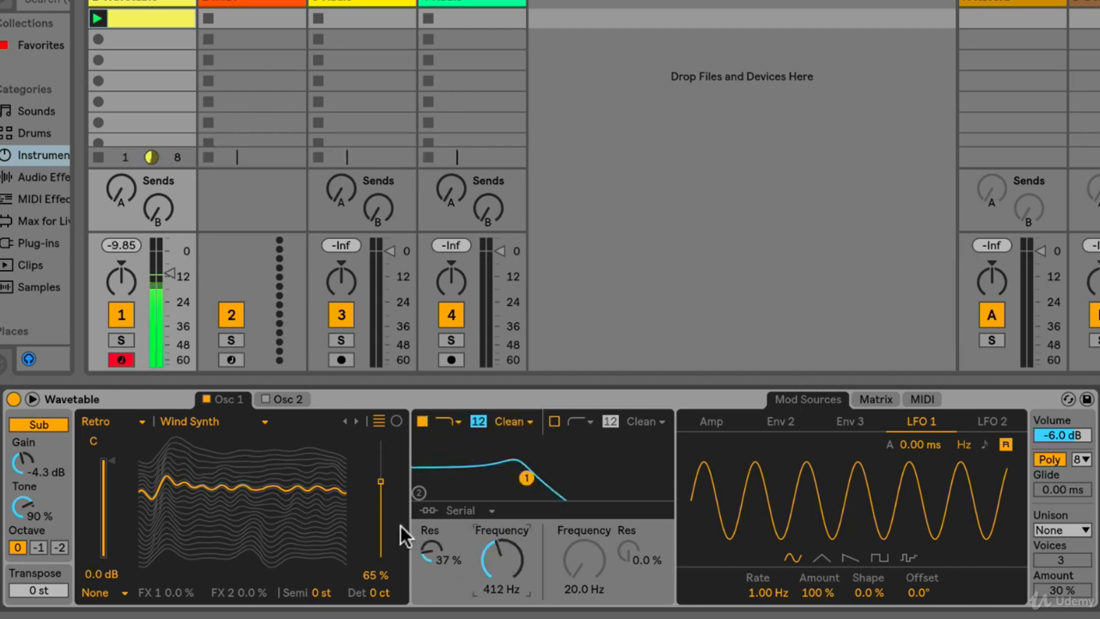
drag(380, 488, 381, 534)
mouse_move(507, 554)
mouse_down()
mouse_move(507, 520)
mouse_move(501, 571)
mouse_up()
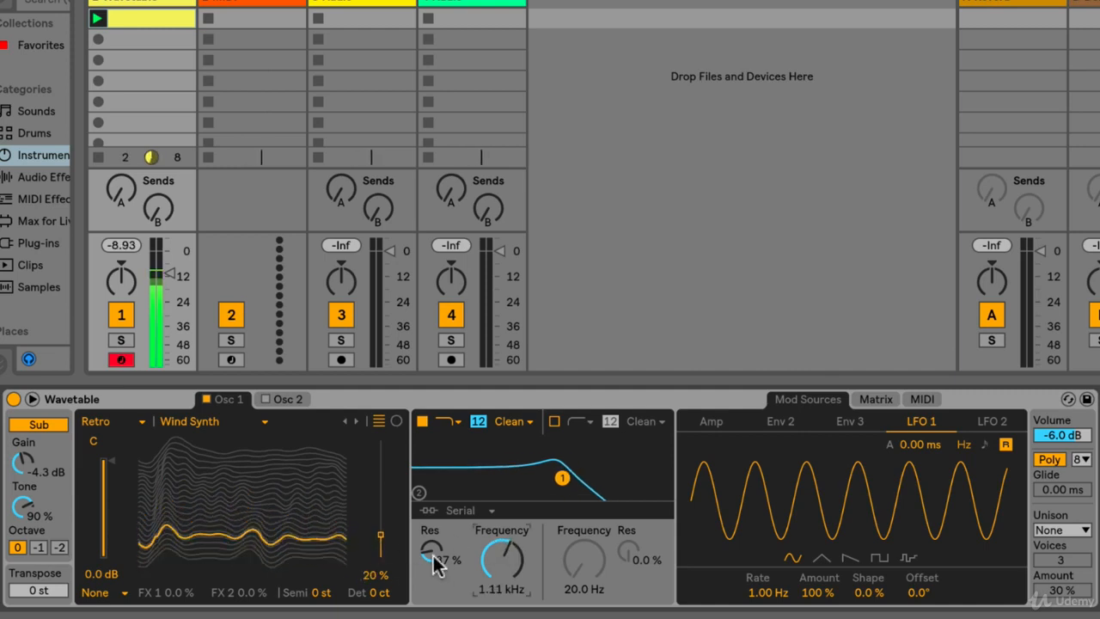
drag(436, 559, 436, 533)
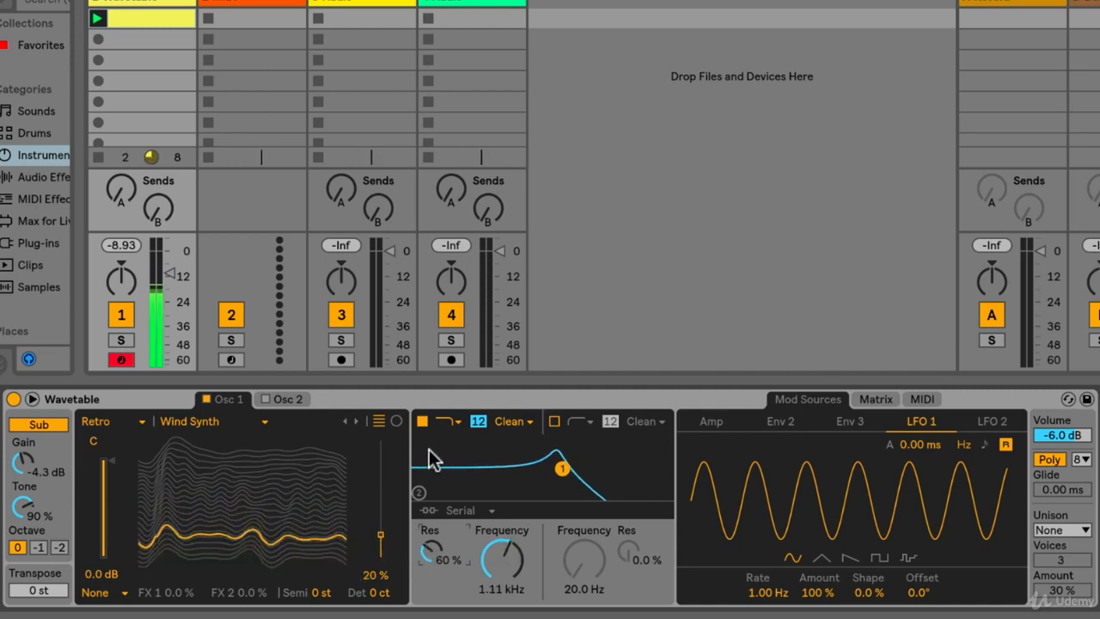
- Turn on filter 2 and look through the circuit types and slope options of the two filters
click(554, 421)
click(522, 419)
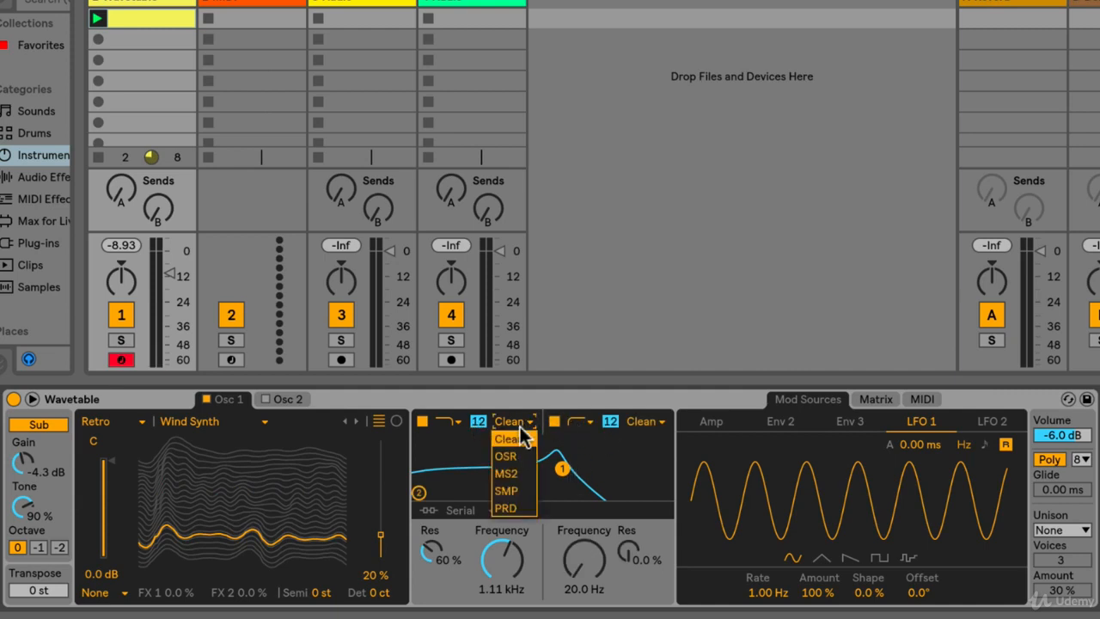
click(521, 419)
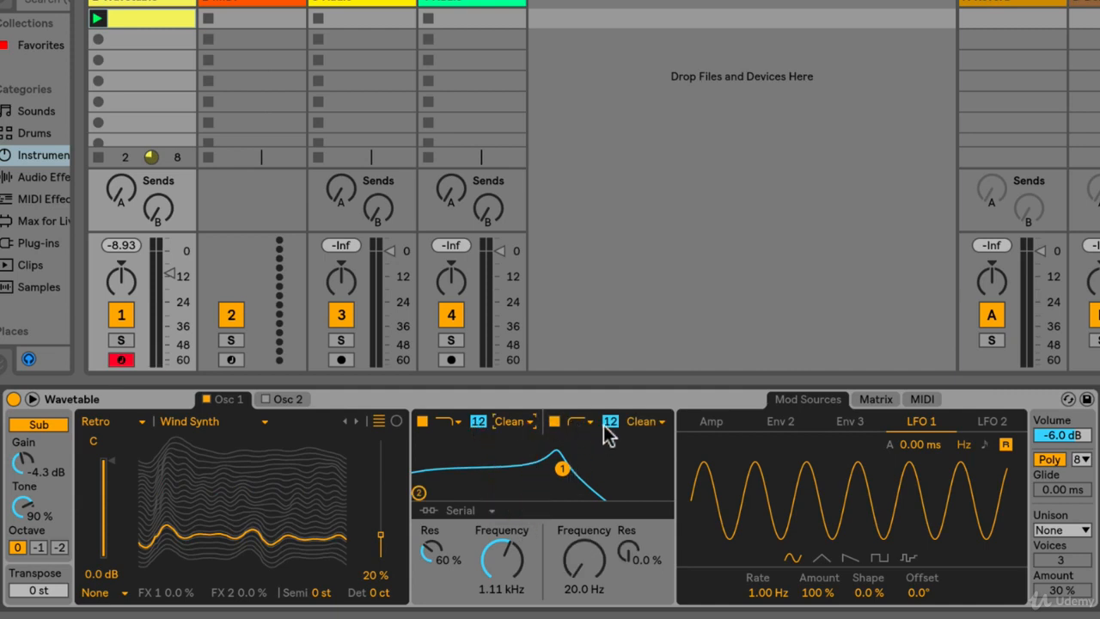
click(638, 422)
click(636, 423)
click(609, 420)
click(610, 421)
click(646, 421)
click(649, 420)
- Set filter 2 to the high-pass type at 890 Hz and filter 1's frequency to 1.05 kHz
click(586, 420)
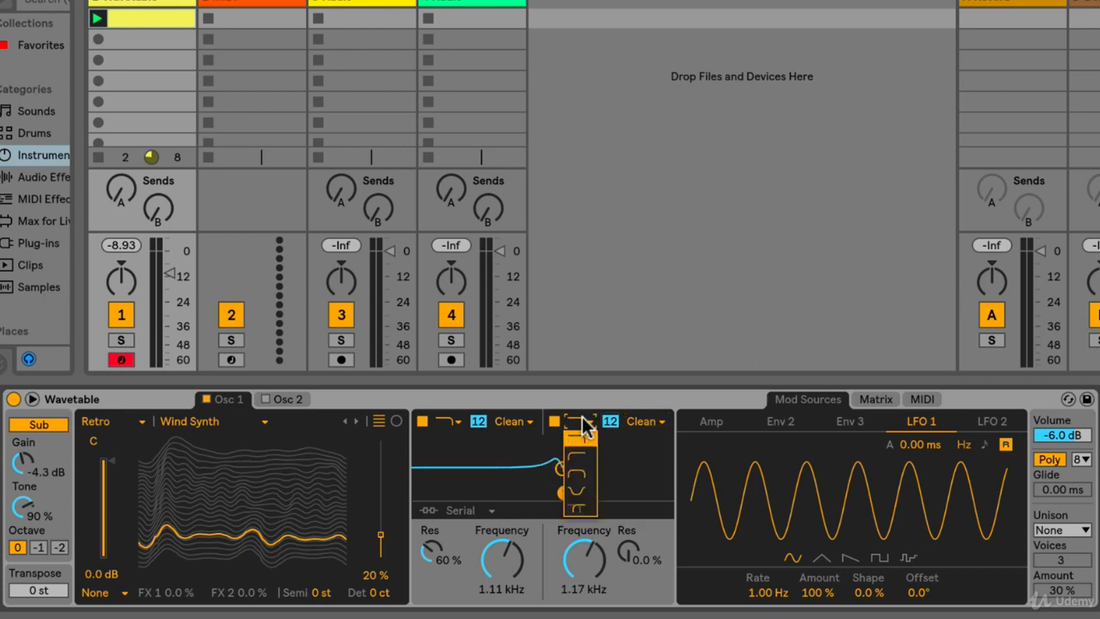
click(580, 462)
mouse_move(589, 554)
mouse_down()
mouse_move(589, 588)
mouse_move(590, 545)
mouse_move(589, 560)
mouse_up()
mouse_move(513, 557)
mouse_down()
mouse_move(513, 608)
mouse_move(513, 516)
mouse_move(513, 602)
mouse_move(513, 558)
mouse_up()
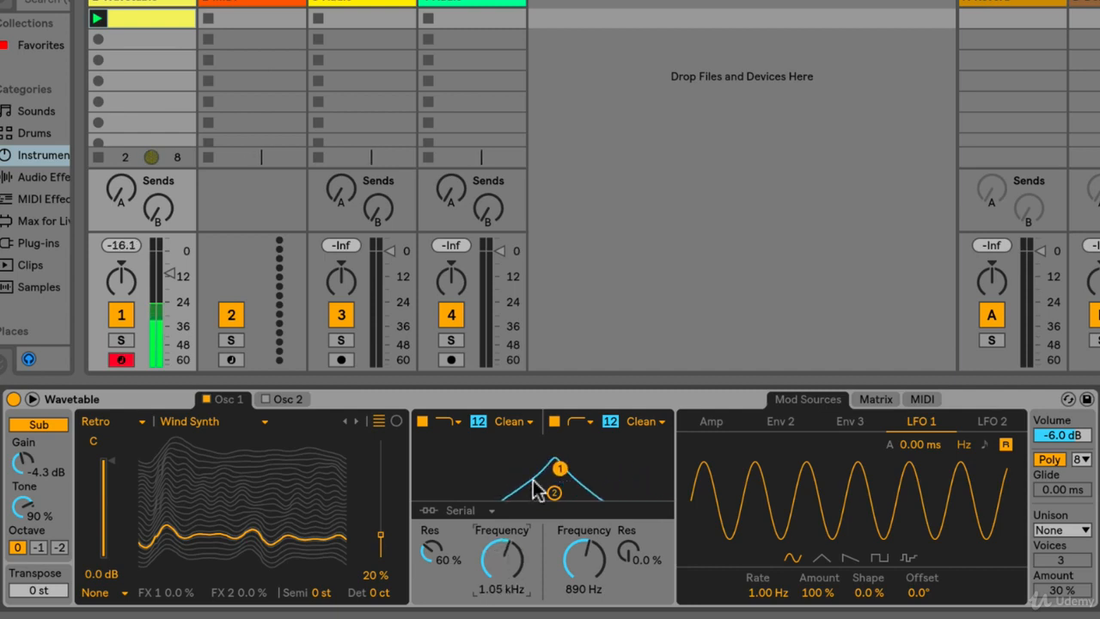
- Set filter 2's frequency to 110 Hz and filter 1's to 331 Hz, and switch filter 2 off
drag(584, 571, 584, 601)
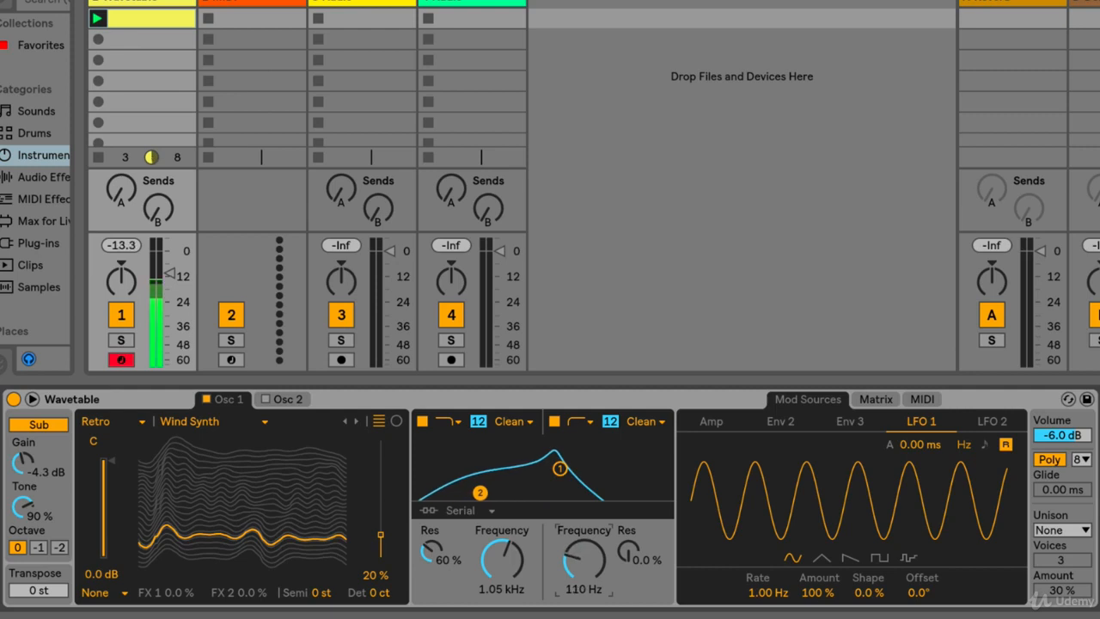
mouse_move(501, 560)
mouse_down()
mouse_move(501, 574)
mouse_move(488, 558)
mouse_move(488, 578)
mouse_move(488, 537)
mouse_move(488, 568)
mouse_move(503, 566)
mouse_up()
click(554, 421)
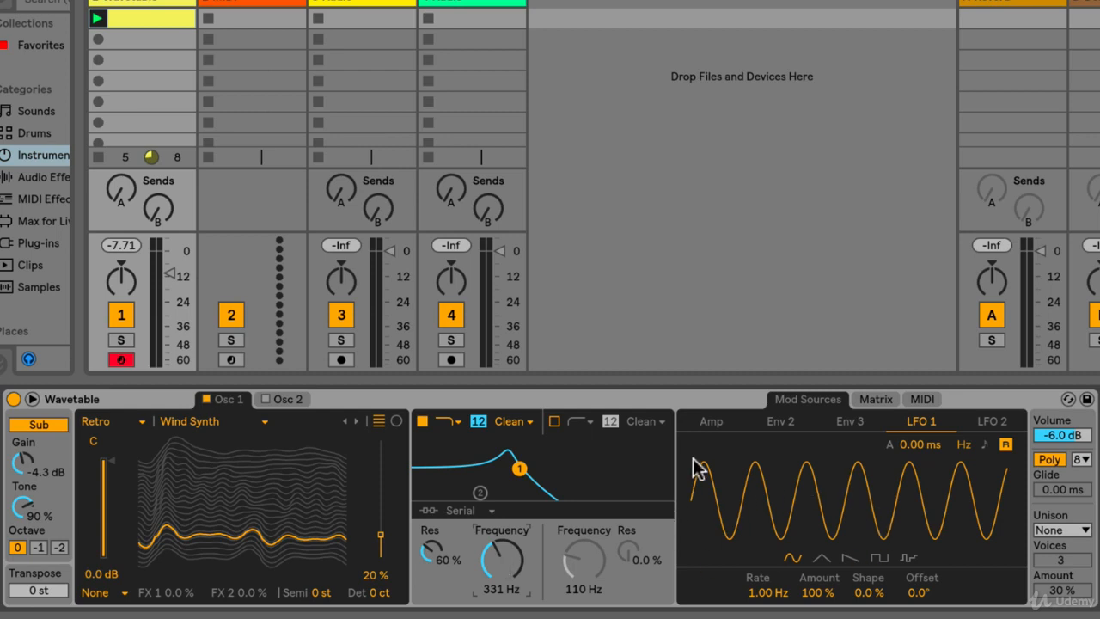
- Try modulating oscillator 1's position in the matrix with LFO 1 at 58 and LFO 2 at -100, and clear both amounts
click(874, 399)
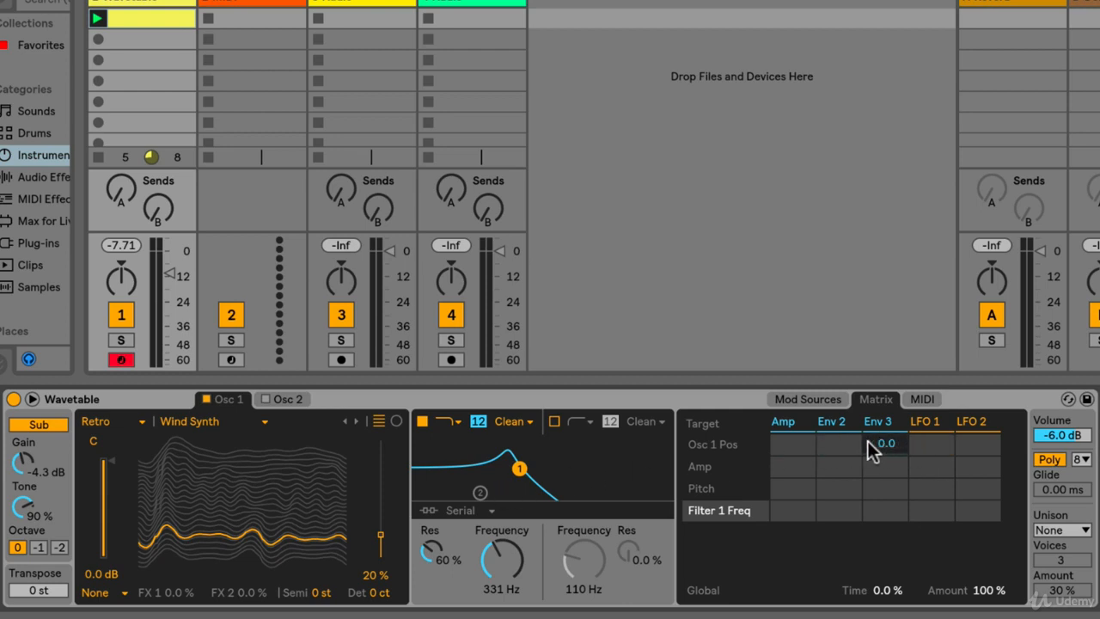
drag(928, 442, 928, 387)
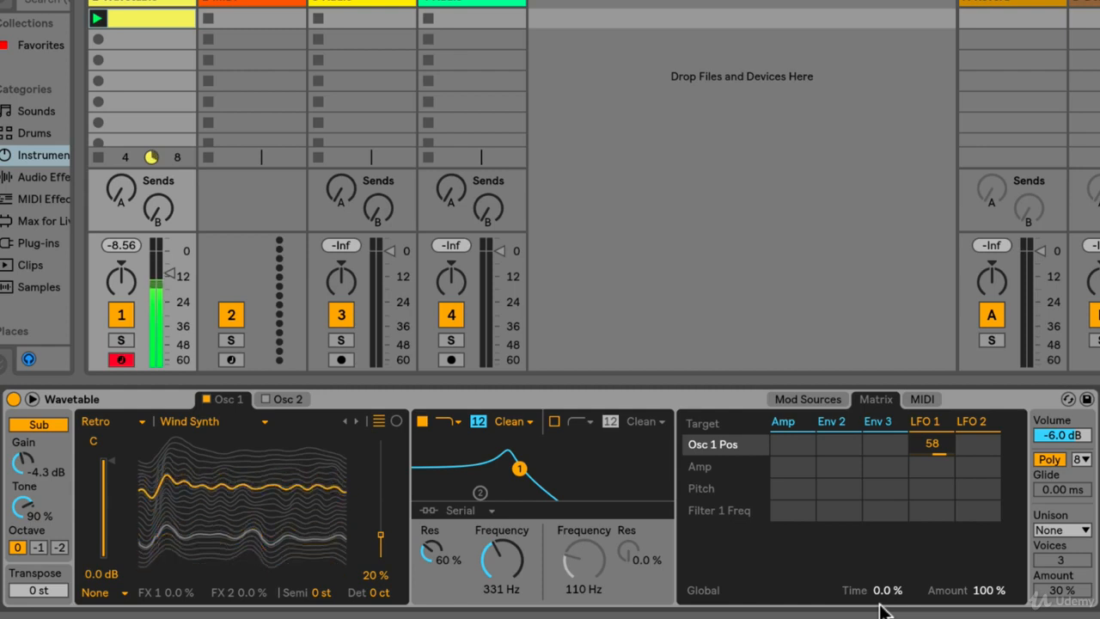
drag(976, 446, 977, 485)
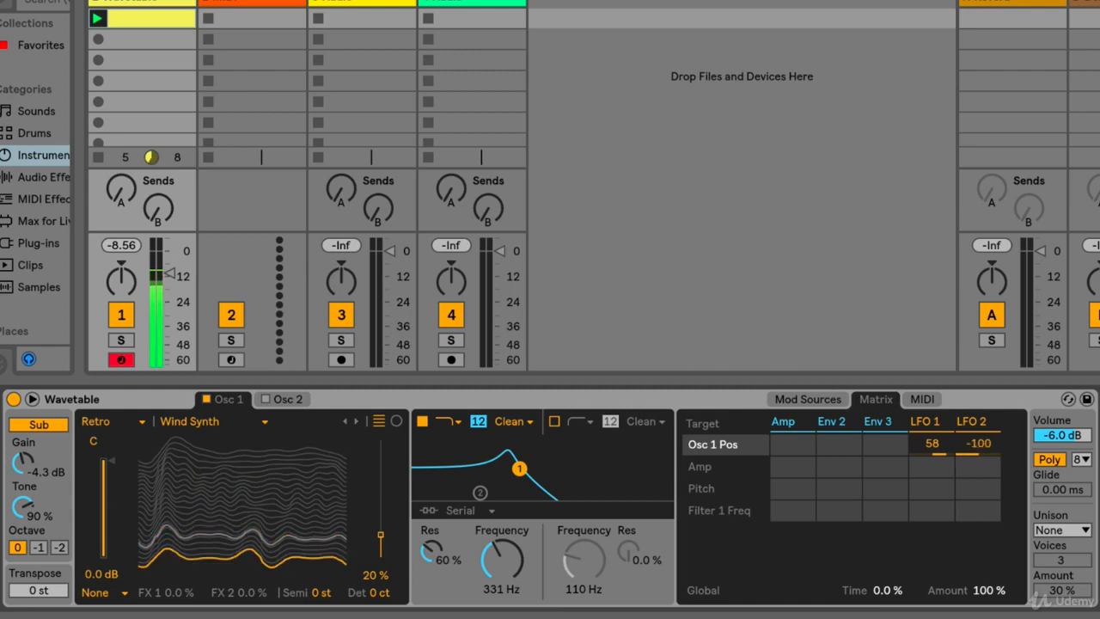
double_click(985, 442)
double_click(931, 439)
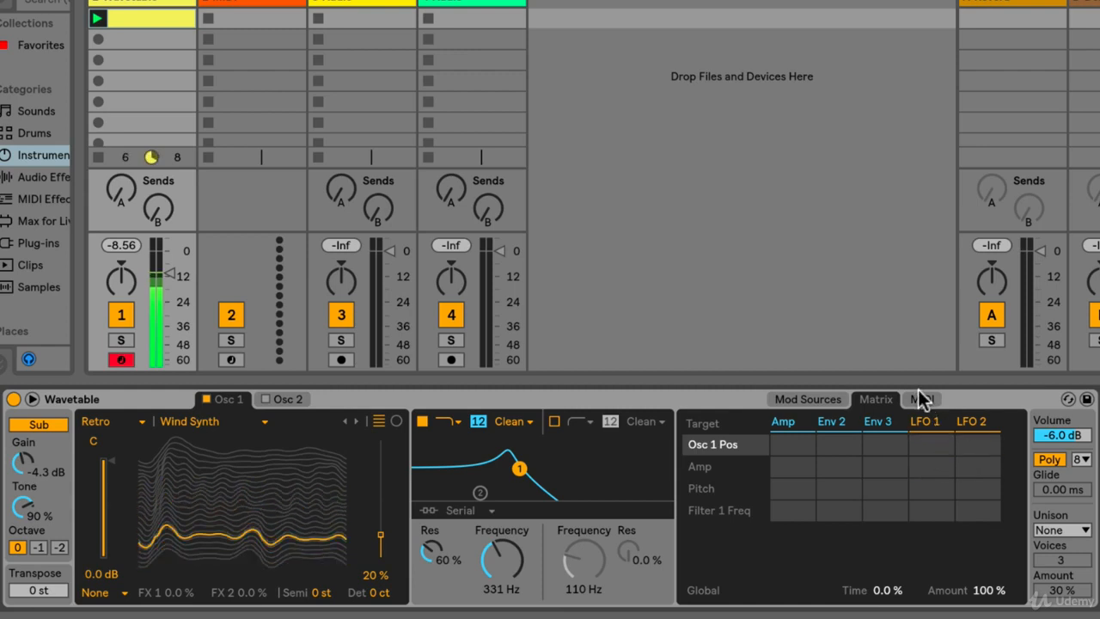
- Sync LFO 1 to the tempo at a 1/8 rate, preview the other waveforms and return it to the sine shape
click(825, 399)
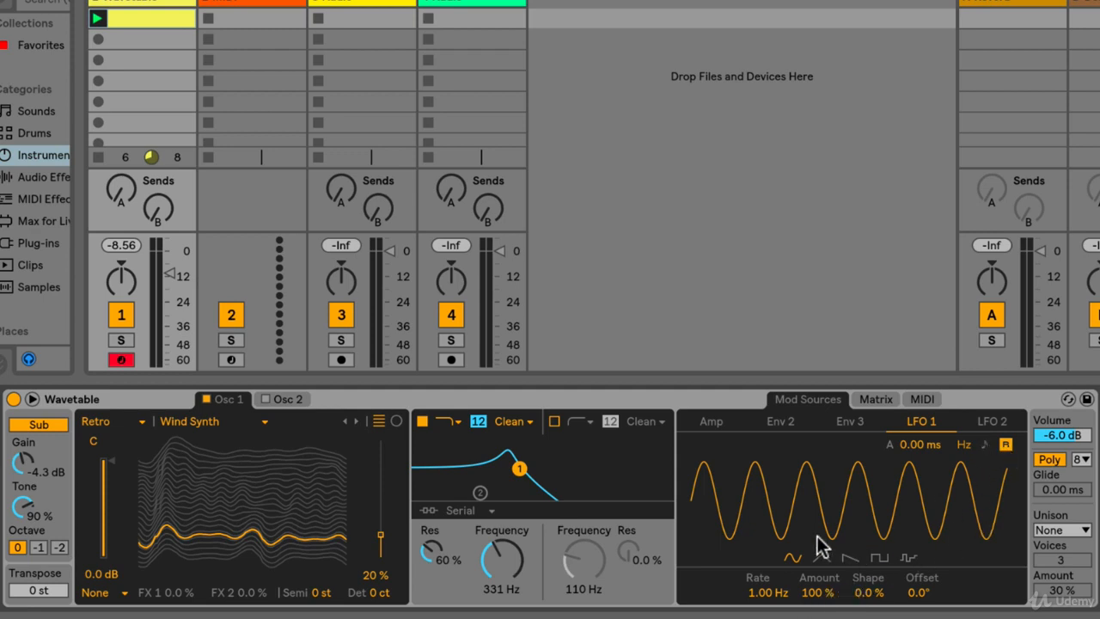
click(984, 446)
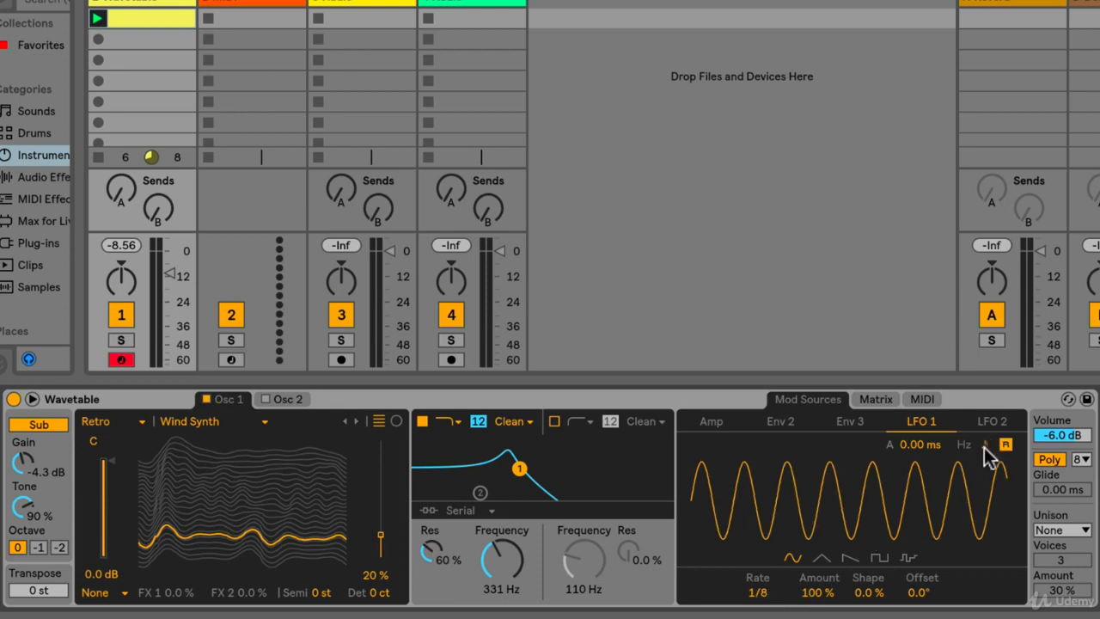
mouse_move(763, 595)
mouse_down()
mouse_move(763, 573)
mouse_move(763, 585)
mouse_up()
click(830, 558)
click(848, 558)
click(878, 558)
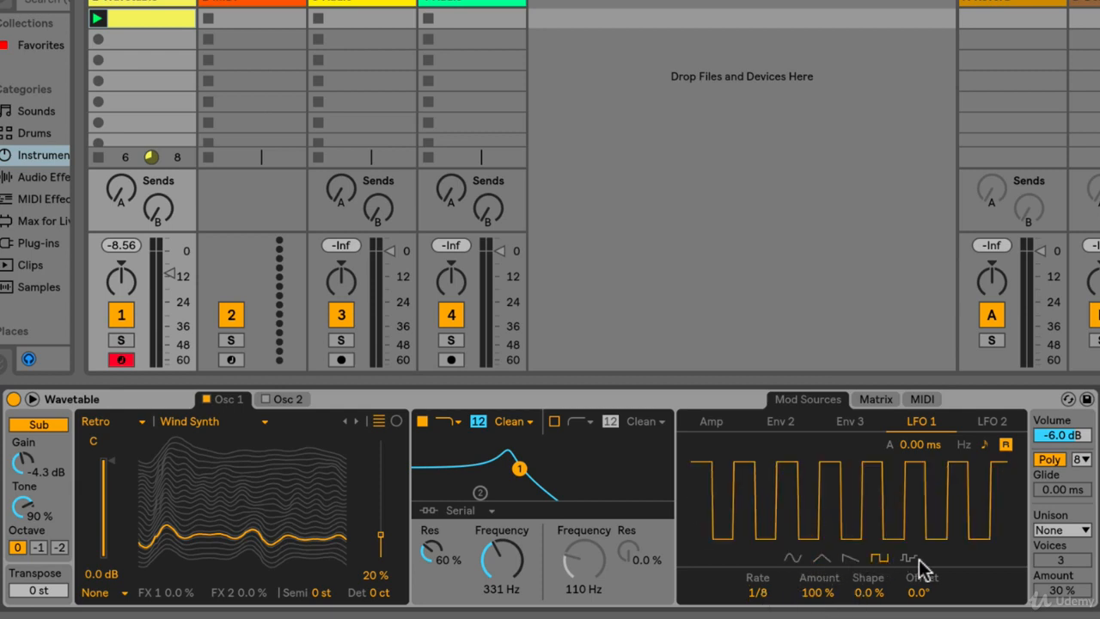
click(840, 559)
click(791, 558)
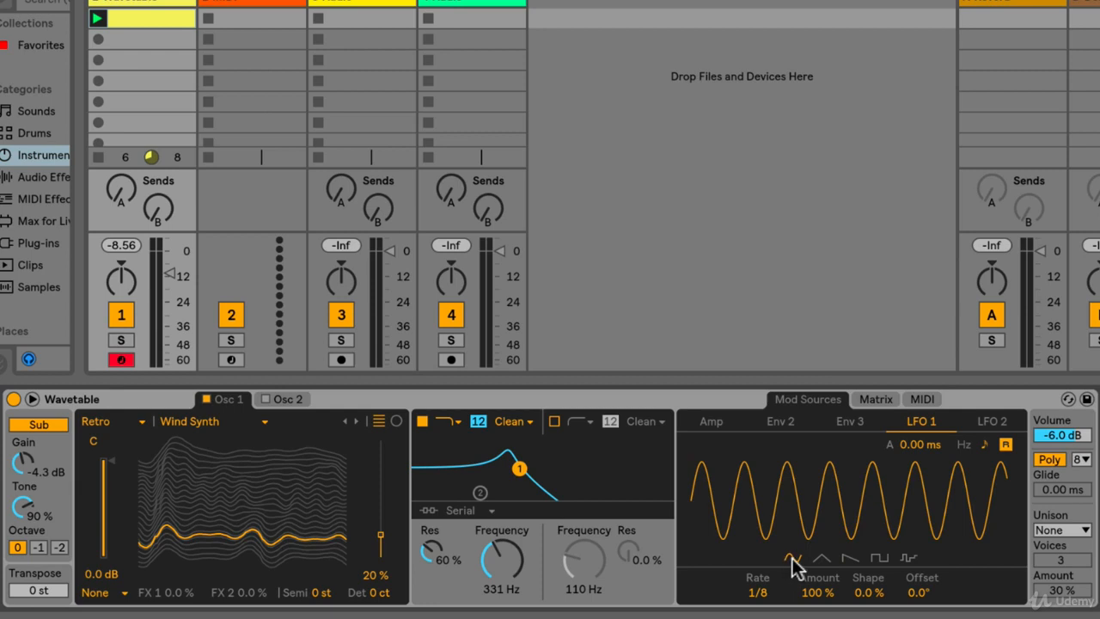
- Show the modulation matrix, toggle the metronome and start playback
click(878, 400)
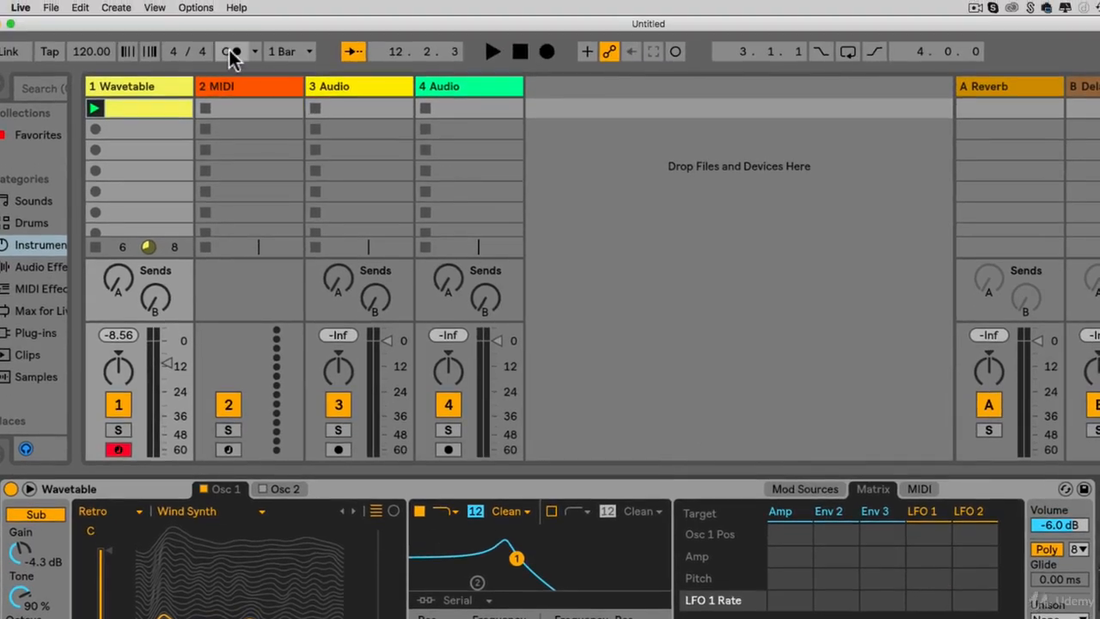
click(230, 52)
click(492, 51)
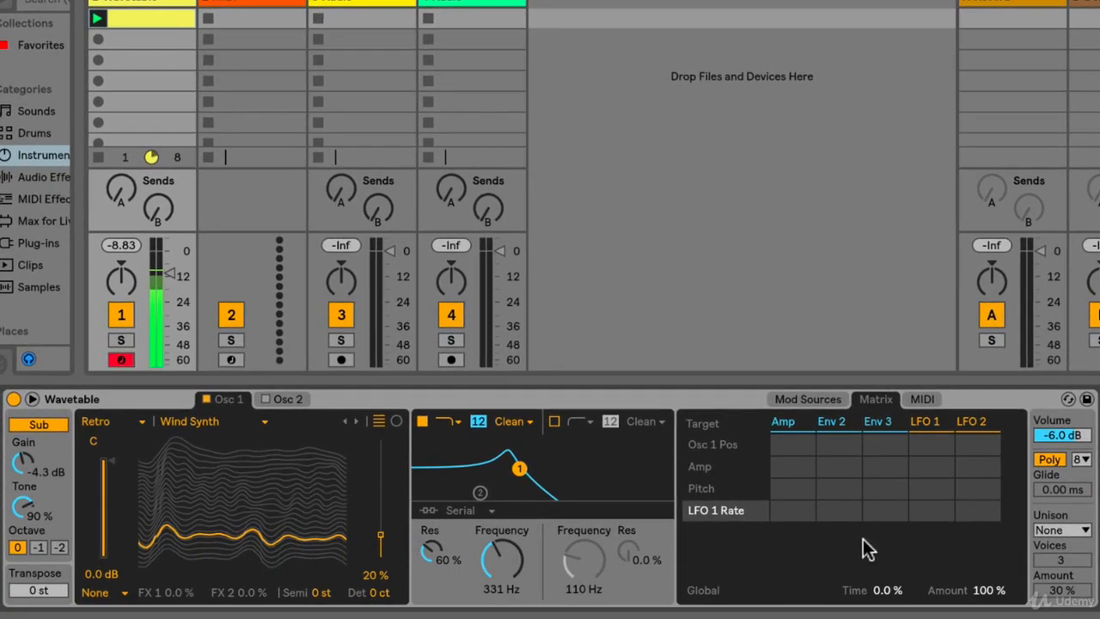
- Try LFO 1 on oscillator 1's position, clear that amount, and modulate Amp with LFO 1 at 100
drag(933, 446, 933, 390)
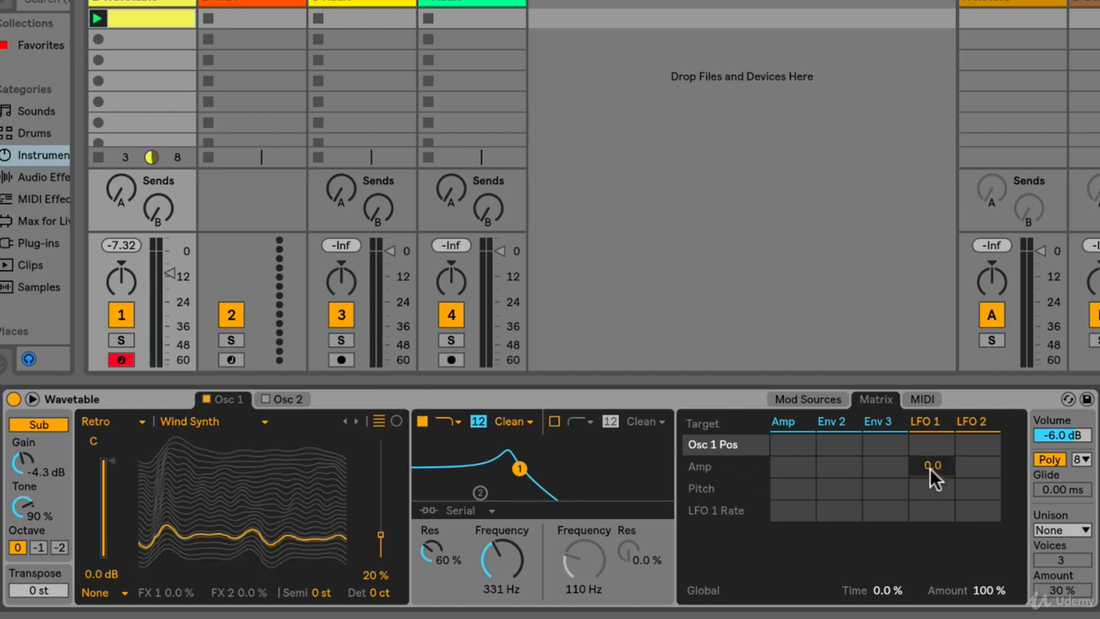
drag(929, 468, 937, 456)
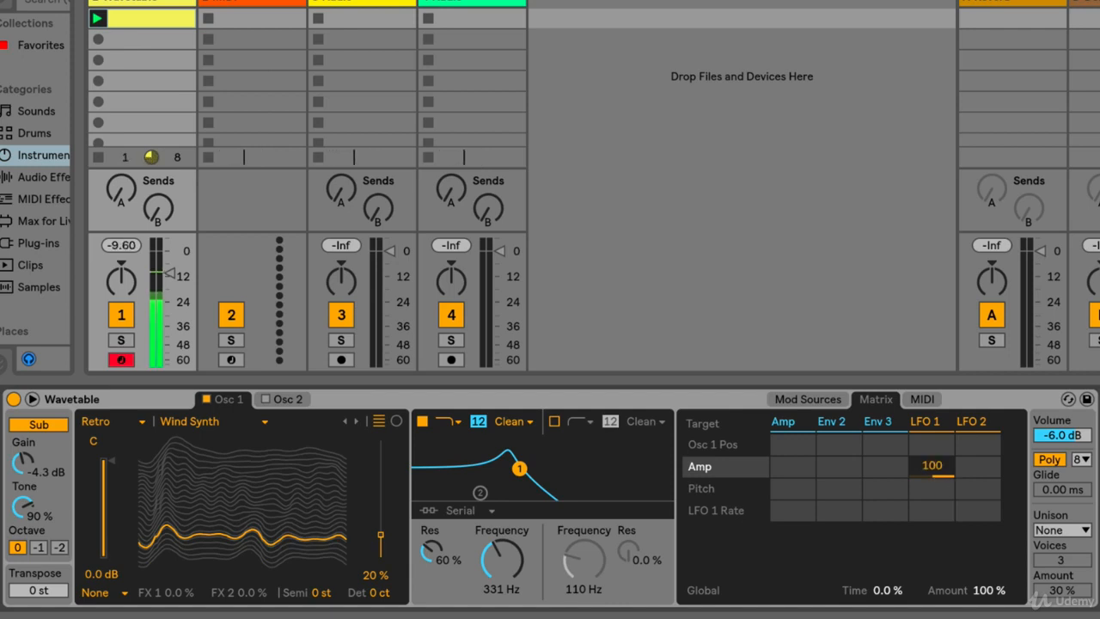
drag(932, 465, 932, 473)
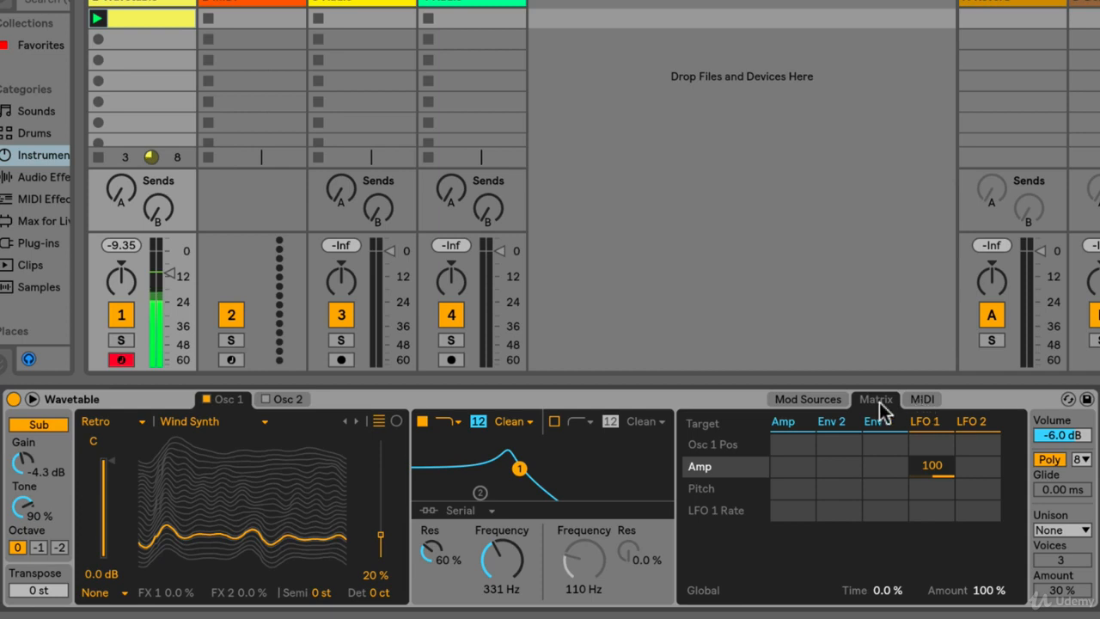
- Sync LFO 2 to the tempo and set its rate to 1/6
click(818, 398)
click(986, 420)
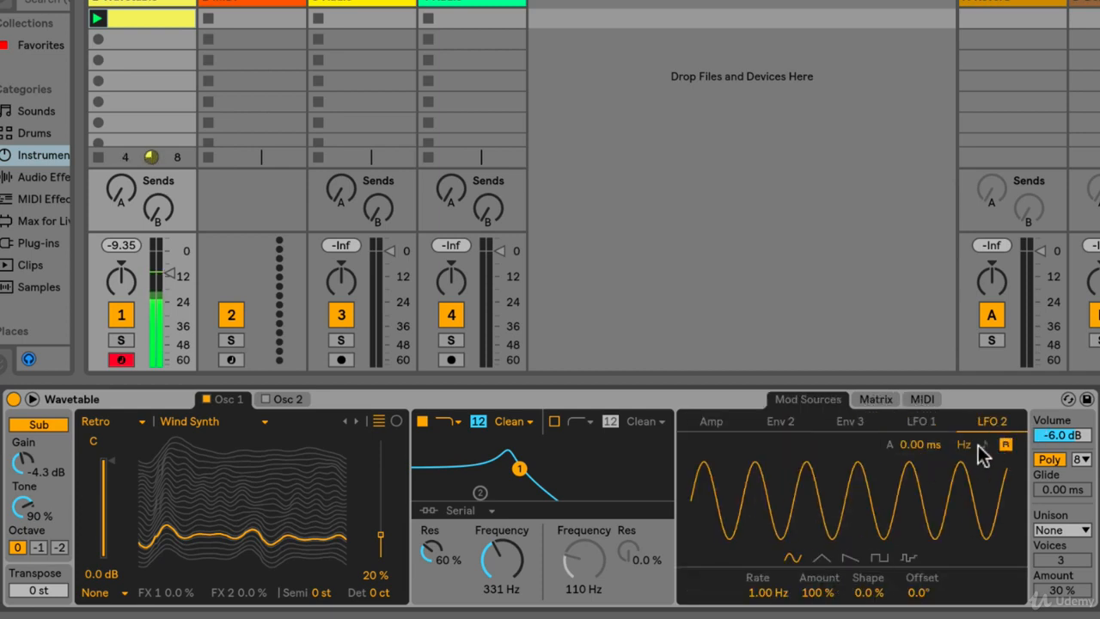
click(984, 443)
mouse_move(760, 592)
mouse_down()
mouse_move(760, 610)
mouse_move(760, 583)
mouse_up()
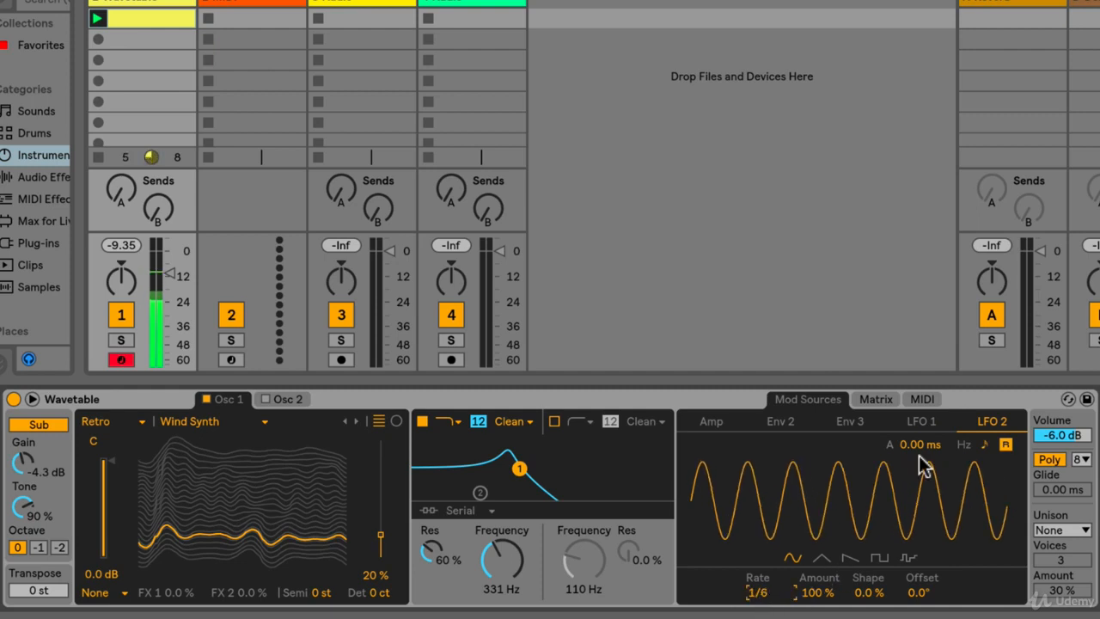
- Try modulating oscillator 1's position with LFO 2 at 100 and 91, and clear the amount
click(873, 397)
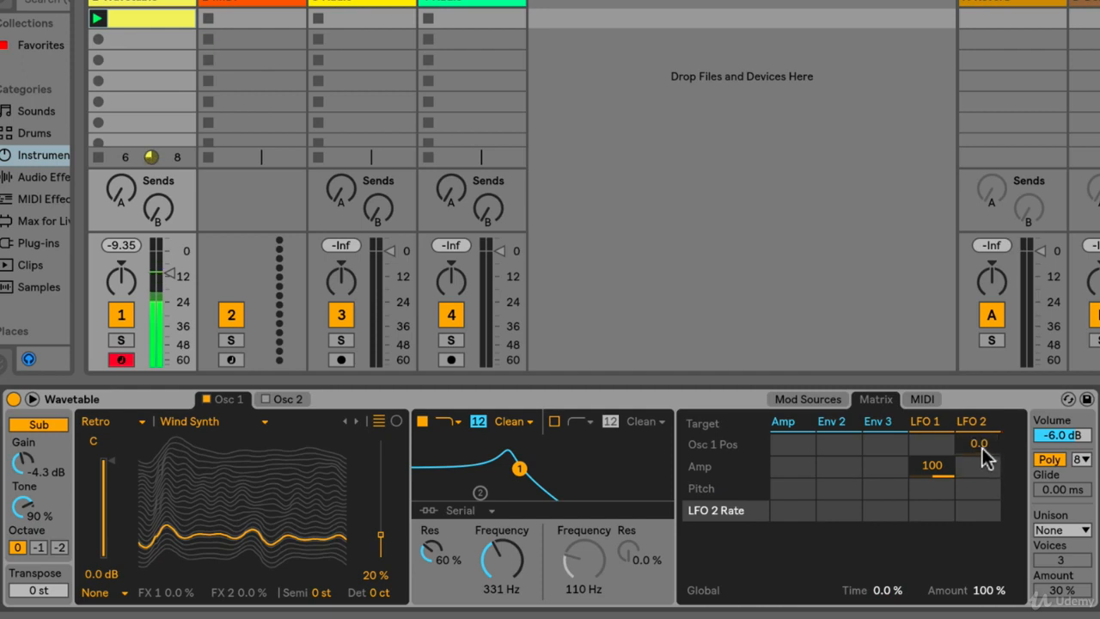
drag(977, 444, 976, 401)
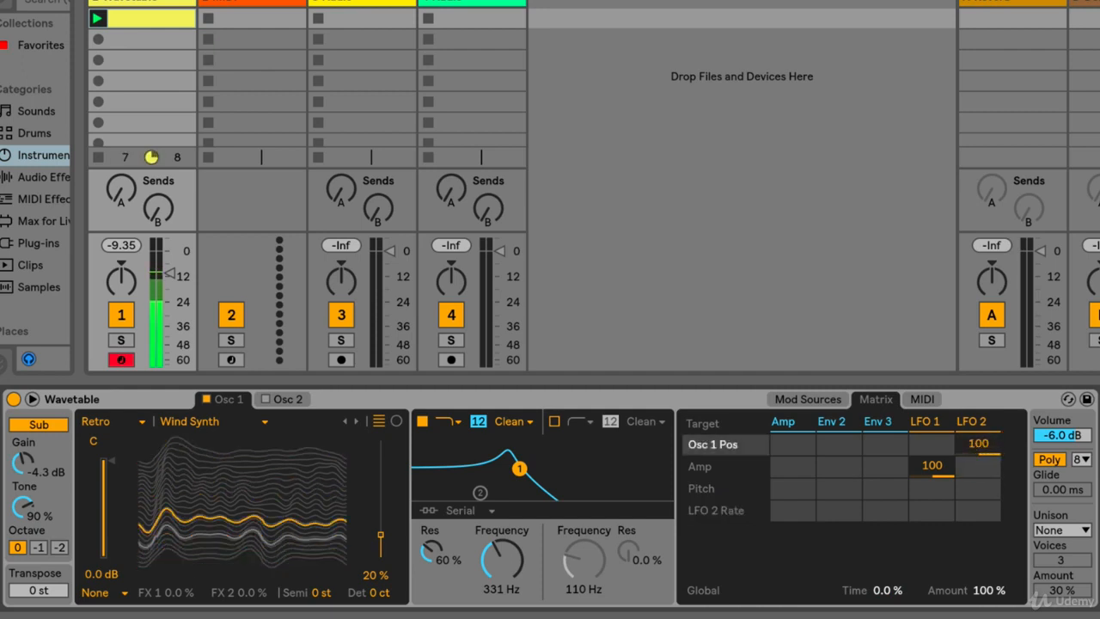
drag(977, 444, 977, 451)
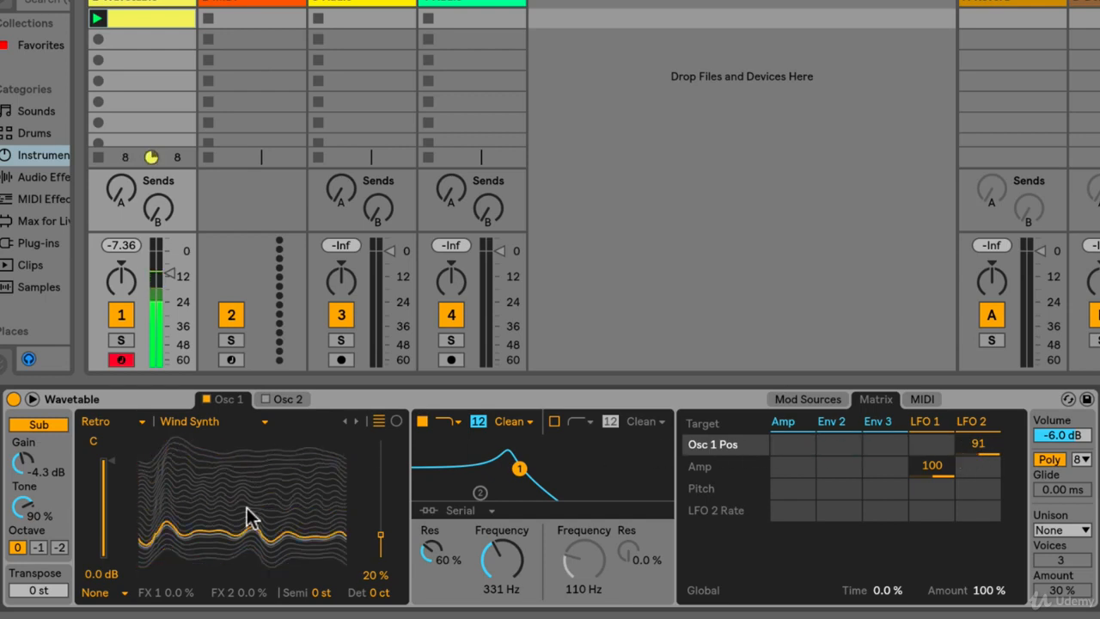
double_click(975, 443)
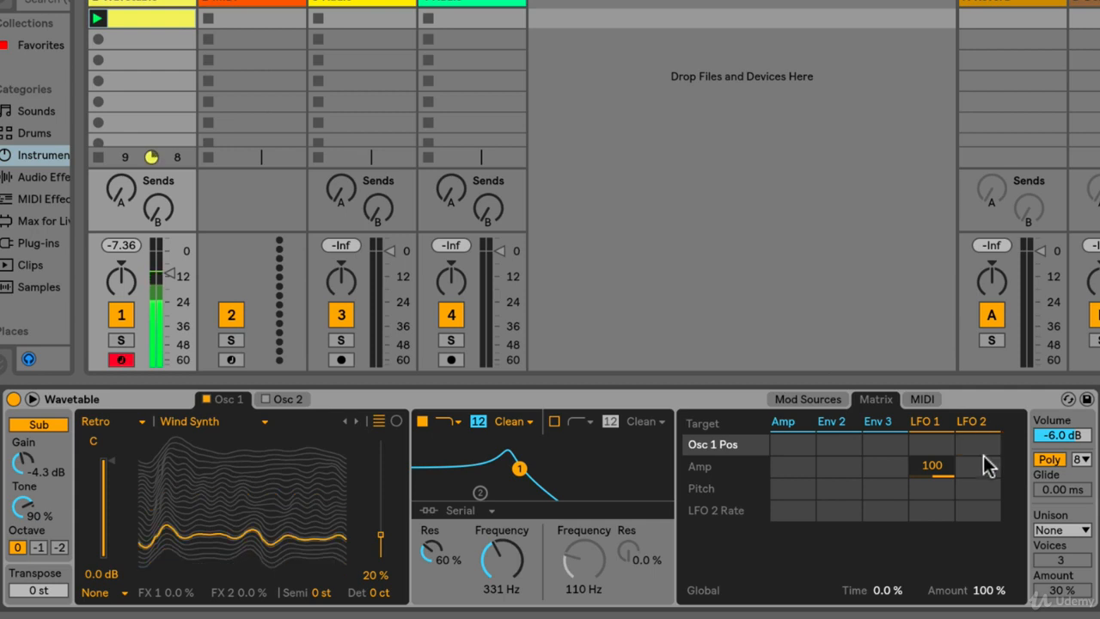
- Try modulating Amp with LFO 2 at 100 alongside LFO 1, and clear both Amp amounts
drag(979, 468, 979, 370)
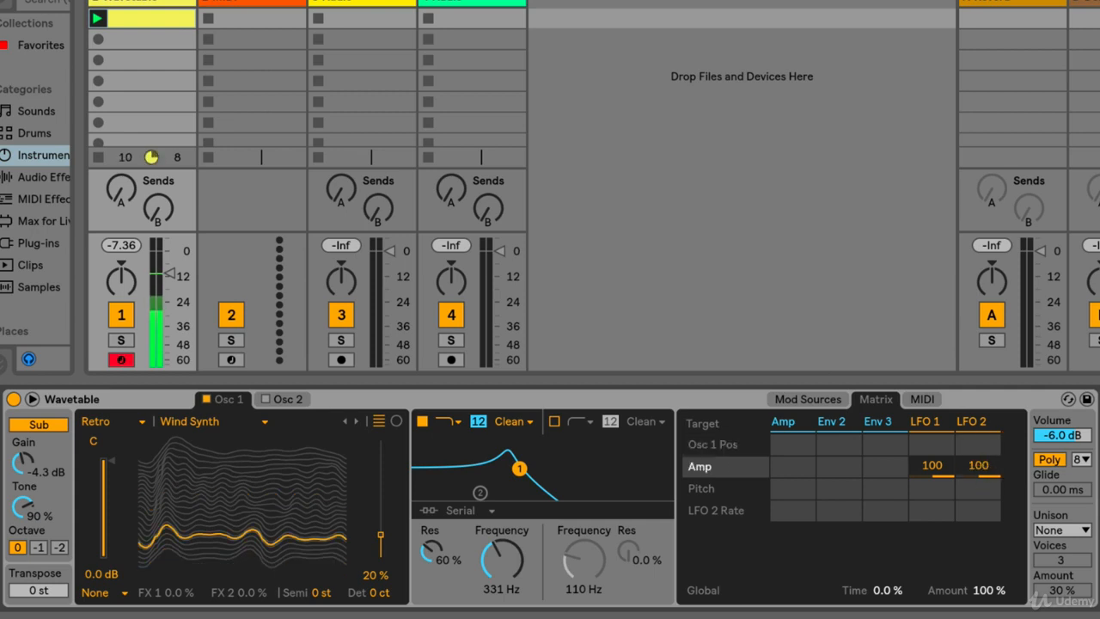
double_click(977, 464)
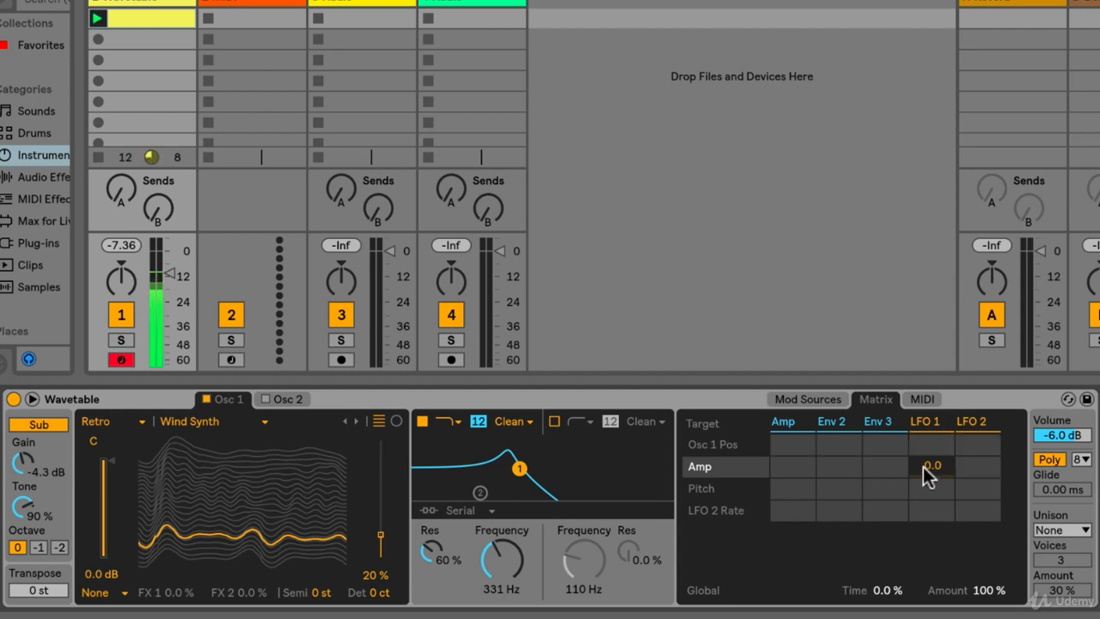
- Try modulating Pitch with LFO 1 at 33 and 81 and with LFO 2 at 100, and clear the Pitch amounts
drag(928, 490, 928, 461)
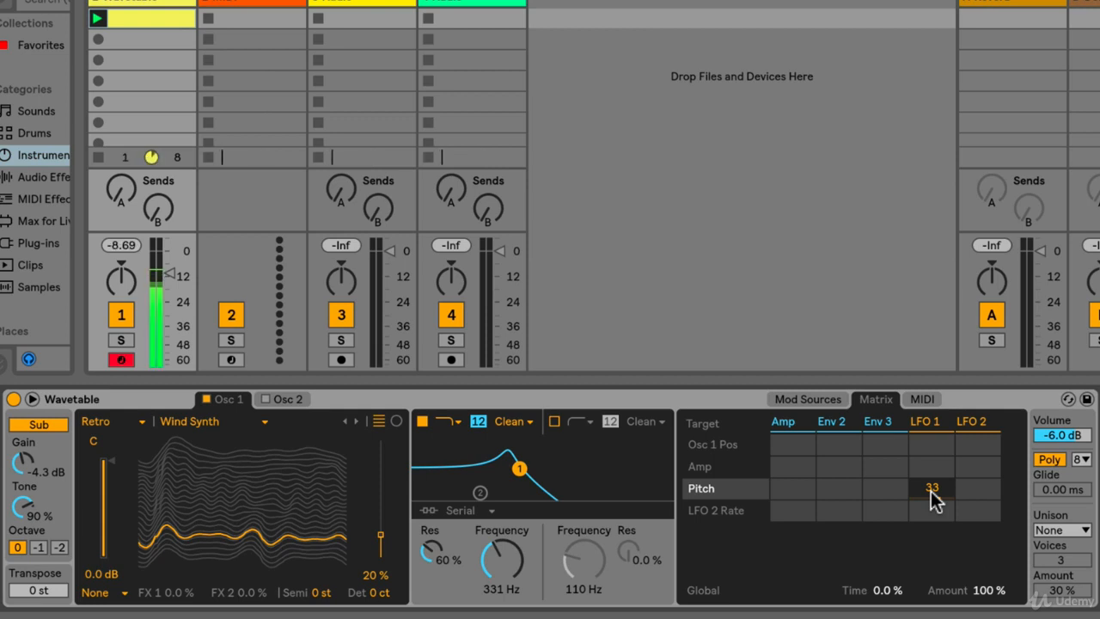
drag(930, 491, 931, 449)
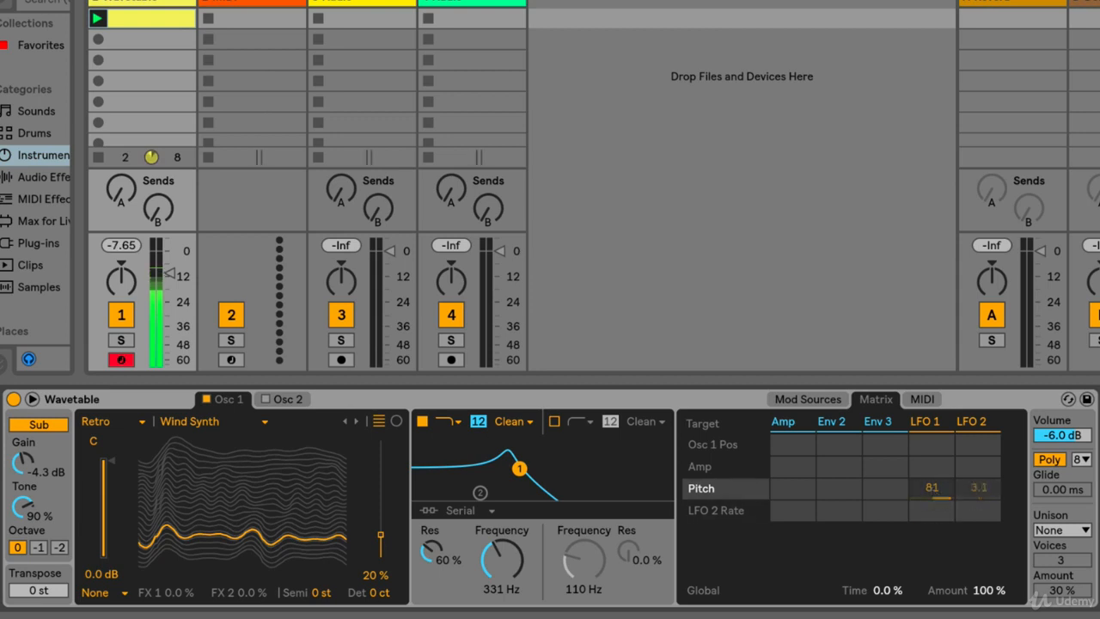
drag(978, 488, 978, 402)
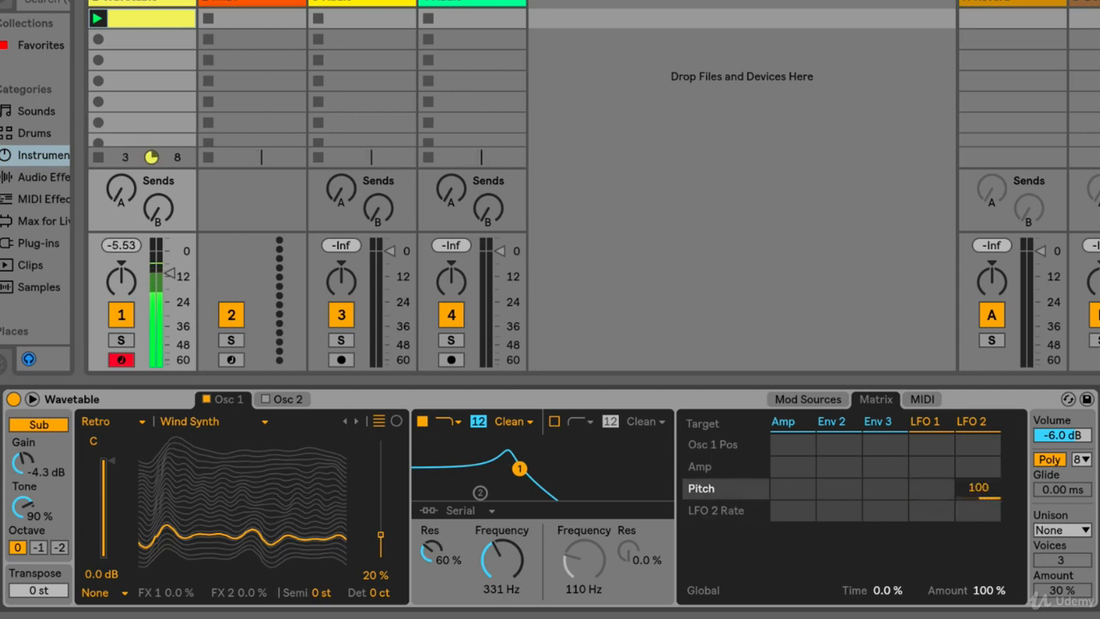
double_click(976, 488)
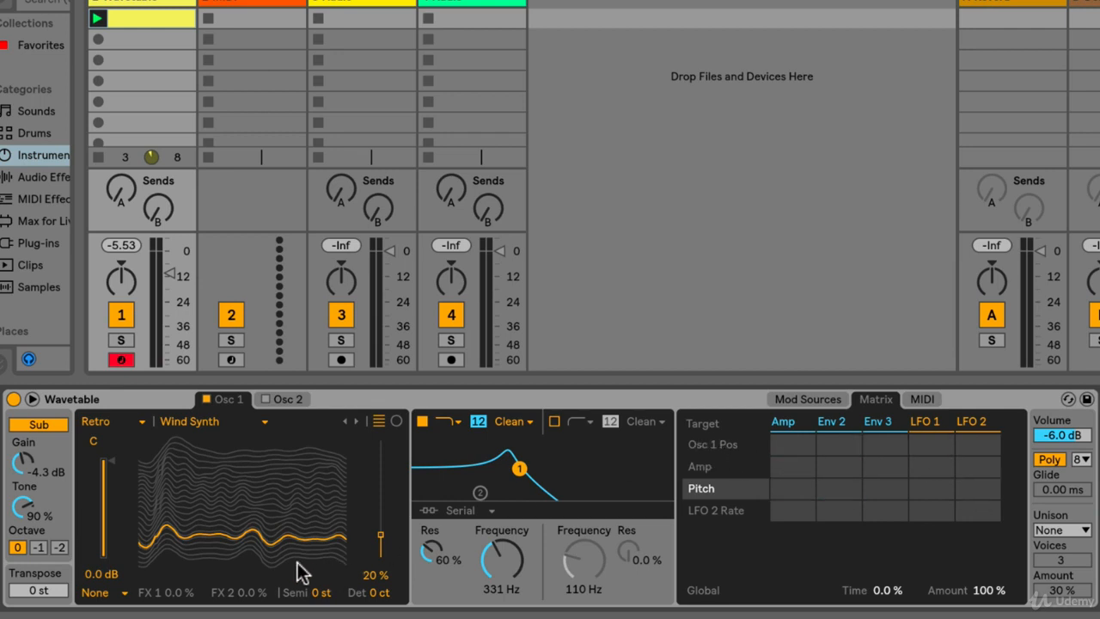
- Switch oscillator 1 to the Brds Dual Saw wavetable in the Vintage category
click(356, 421)
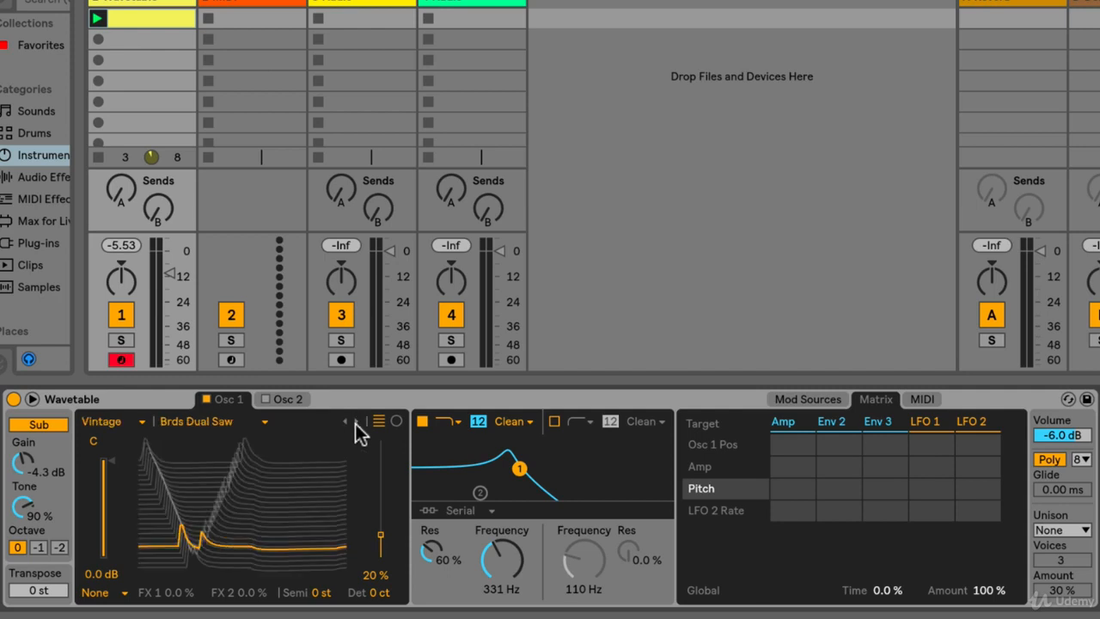
- Modulate oscillator 1's position with LFO 1 at 100 and Amp with LFO 2 at 100, leaving LFO 2 off the position
drag(930, 440, 929, 389)
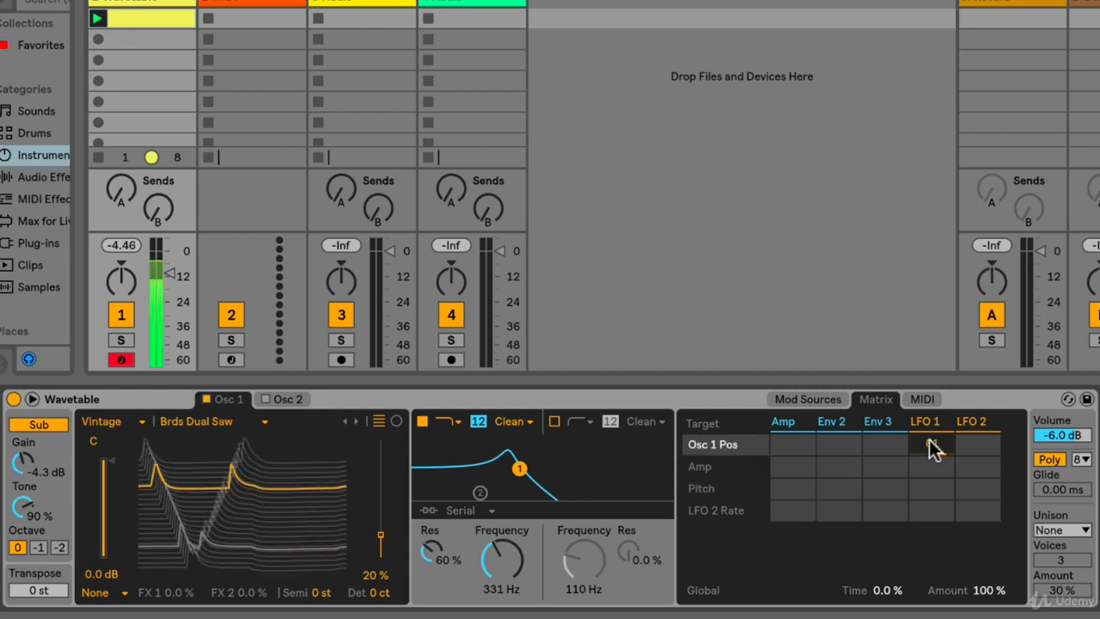
drag(931, 445, 931, 403)
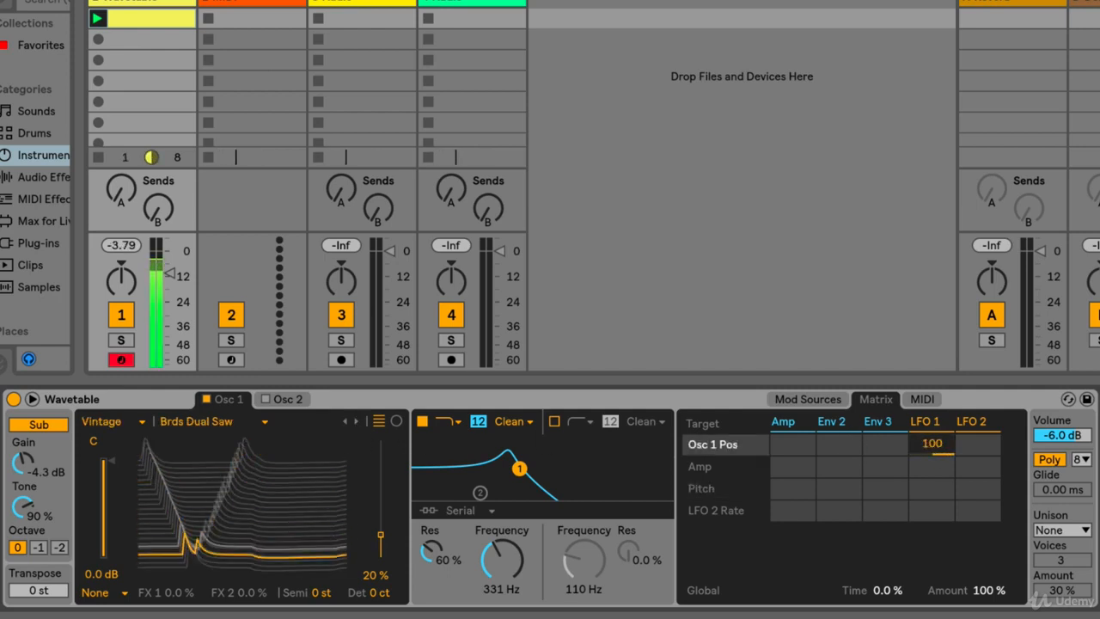
drag(971, 447, 972, 428)
double_click(981, 443)
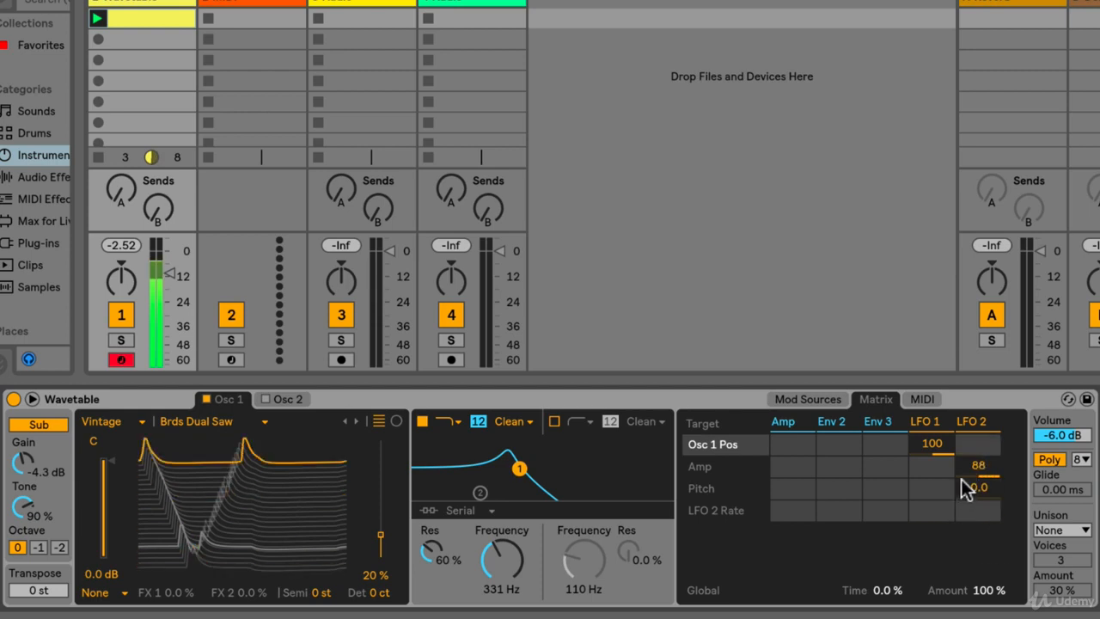
drag(975, 468, 975, 457)
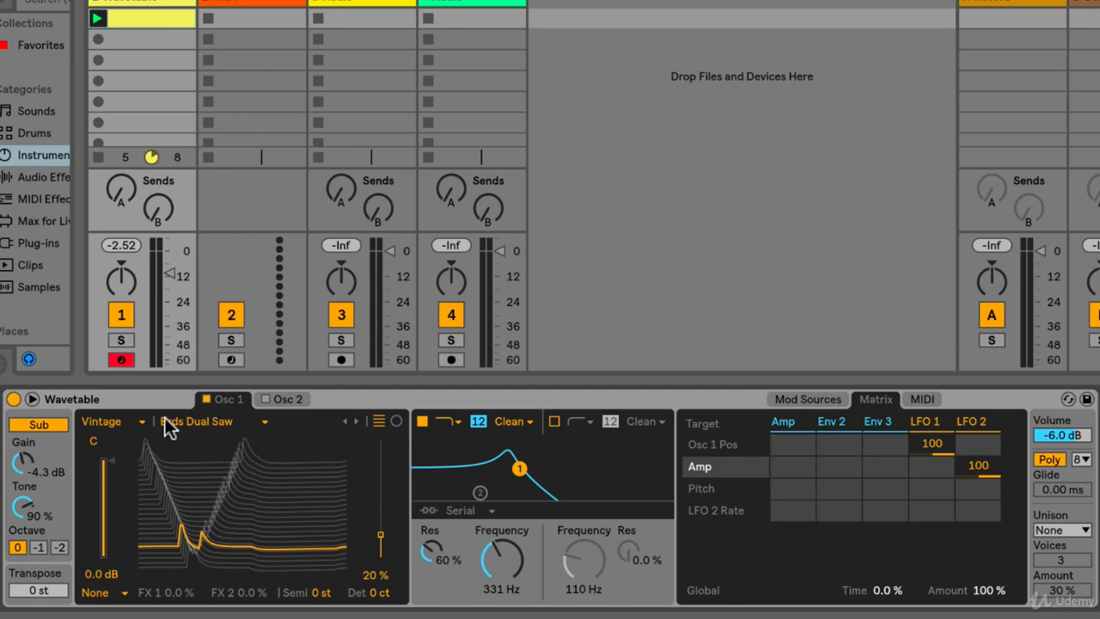
click(279, 399)
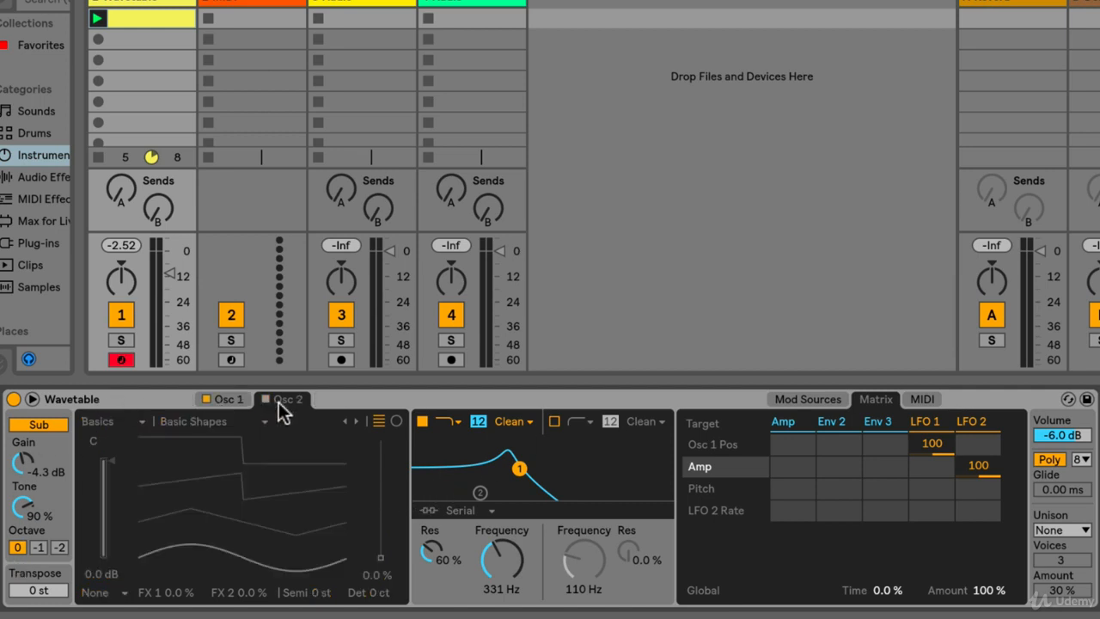
click(230, 399)
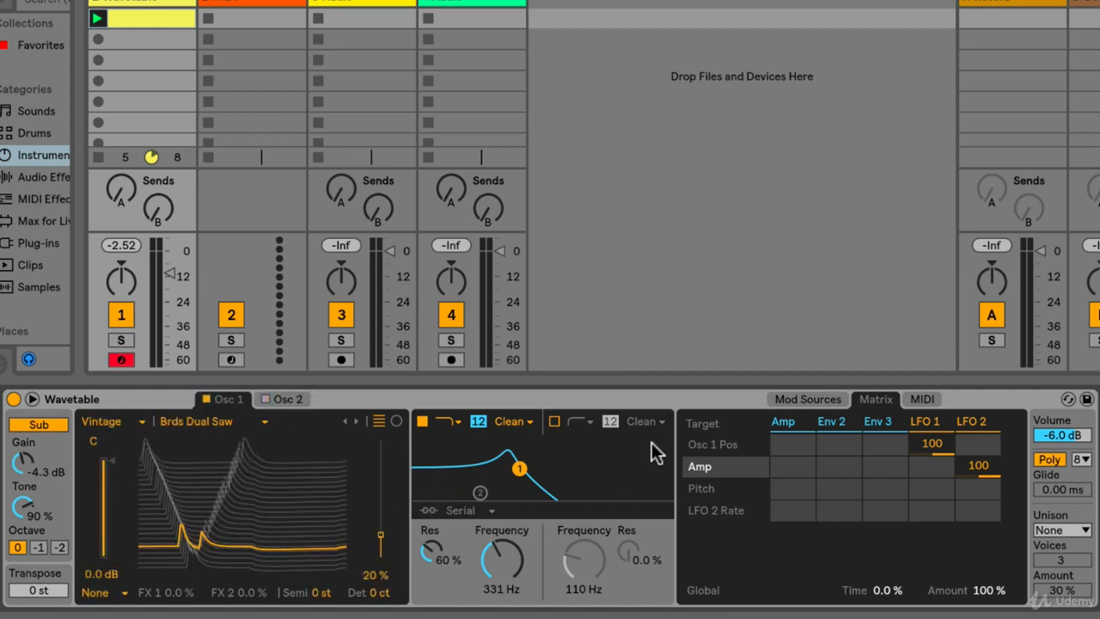
click(793, 400)
click(889, 400)
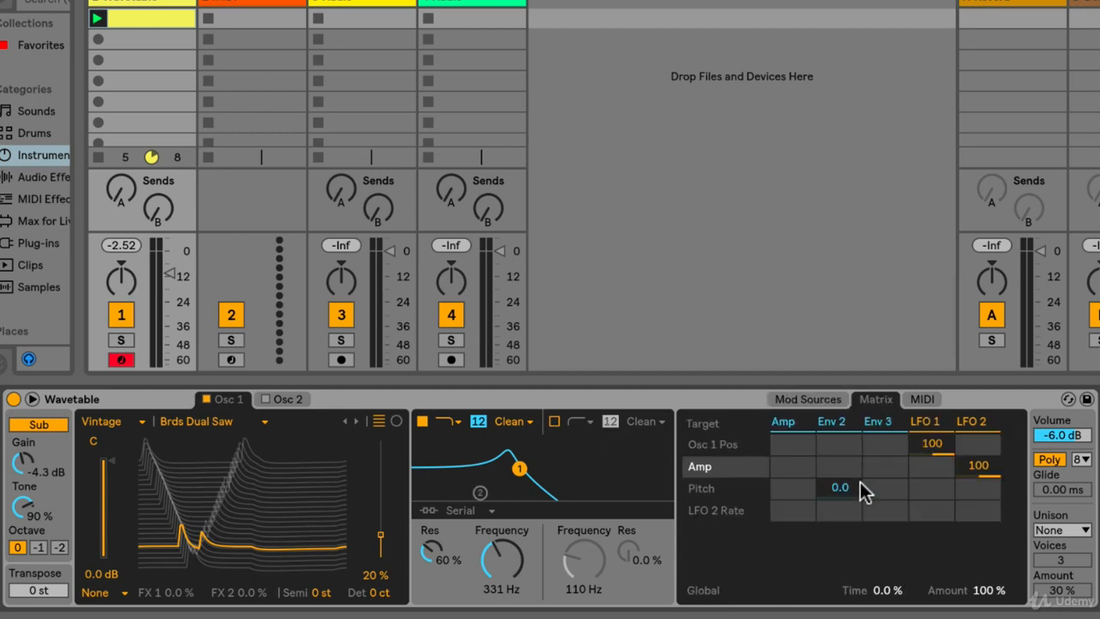